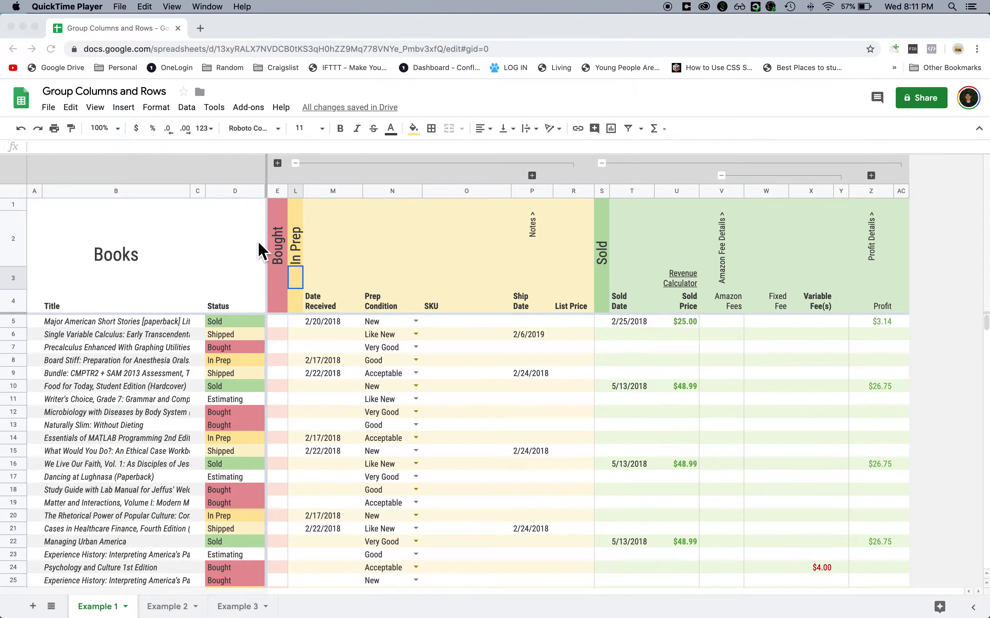
Expand the Bought group, then collapse and re-expand the Bought, In Prep and Sold groups.
click(329, 248)
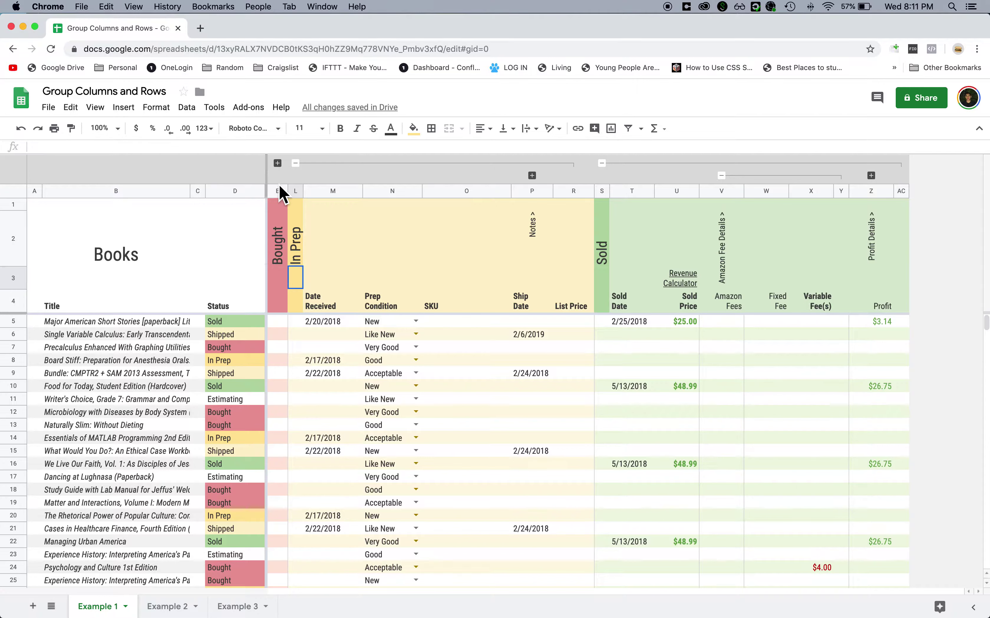
click(278, 165)
click(358, 266)
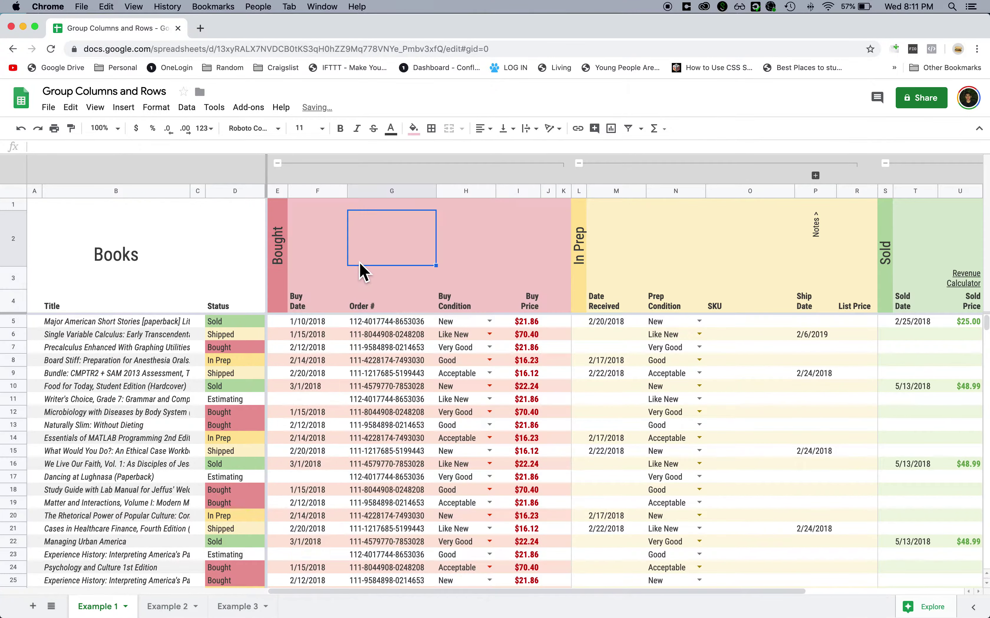
click(305, 220)
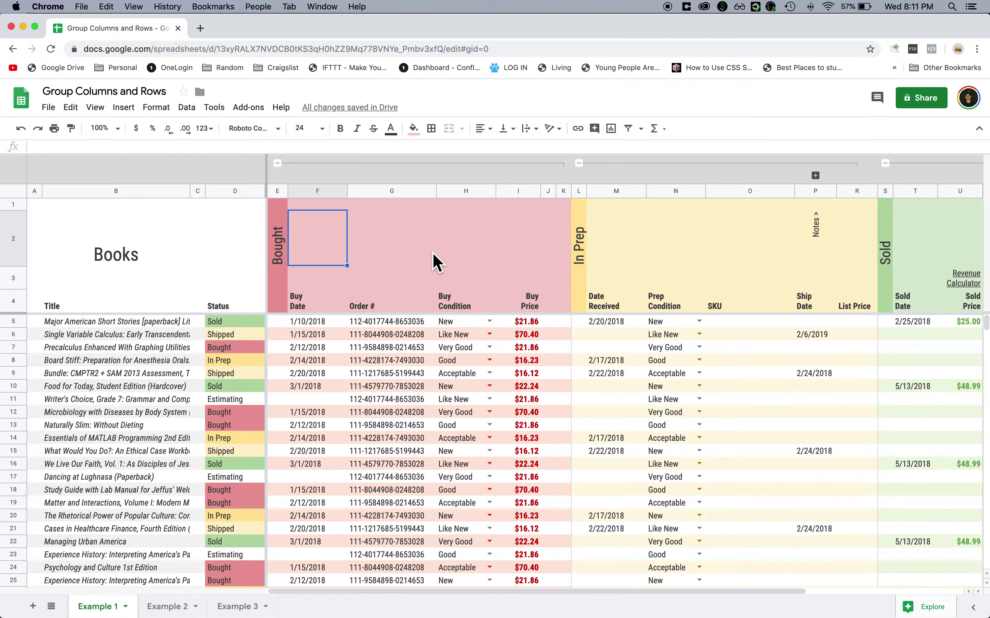
click(278, 164)
click(296, 165)
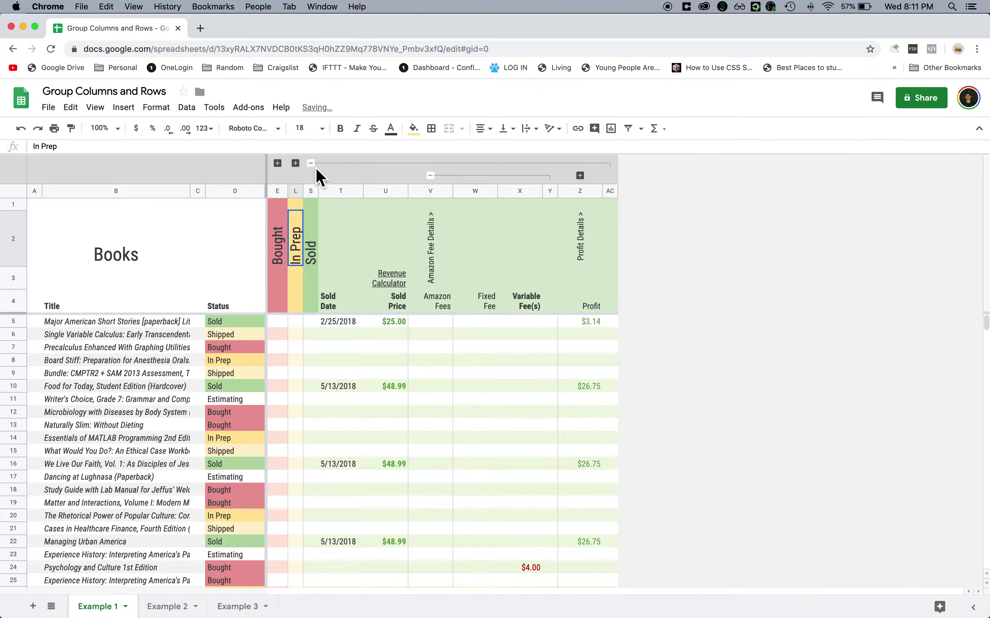
click(310, 164)
click(312, 164)
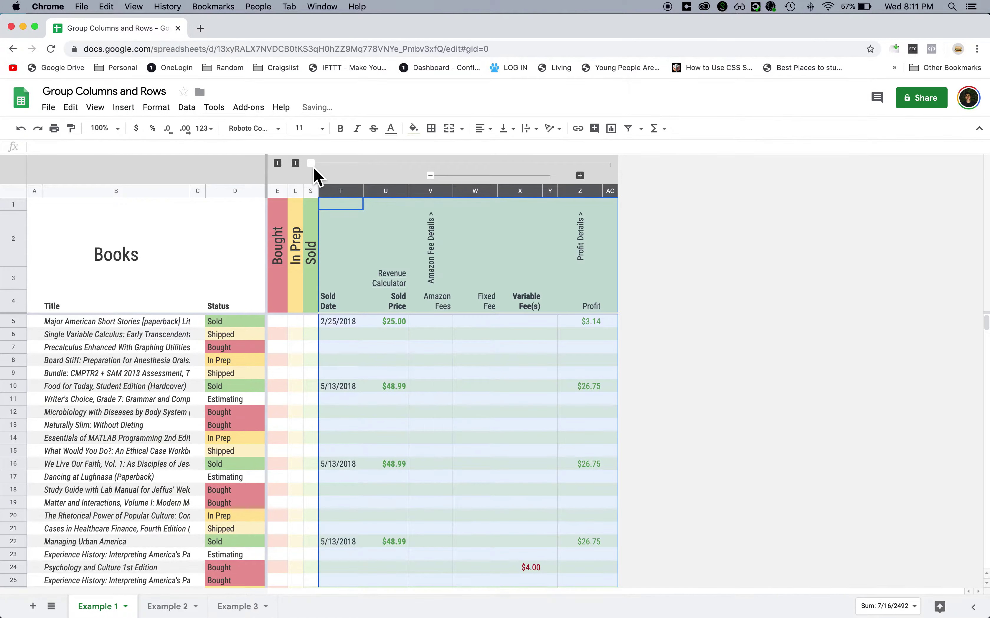
click(295, 164)
click(278, 163)
click(354, 231)
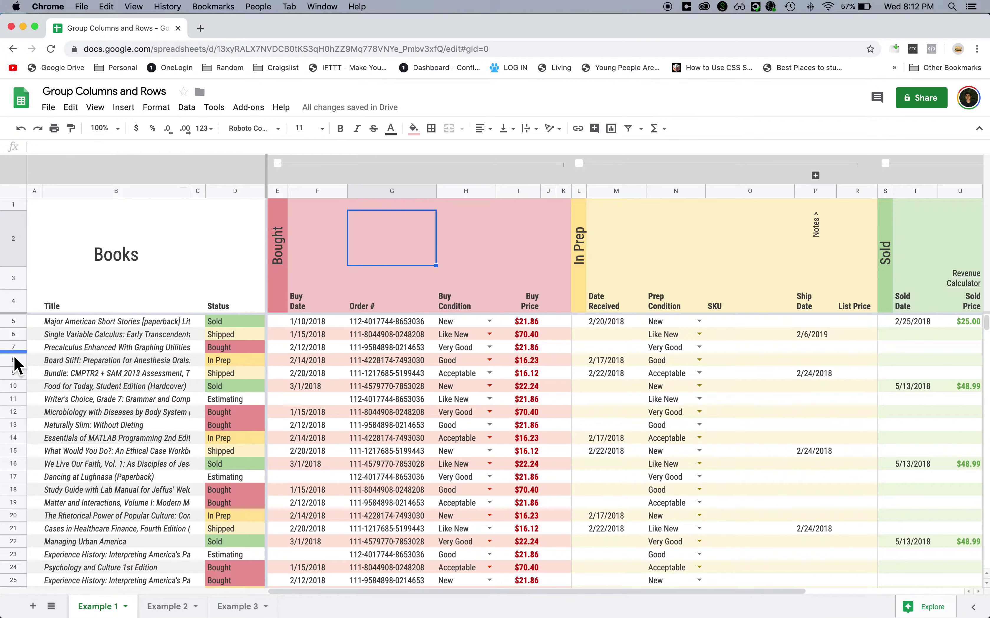
Hide rows 8–14 of the Books sheet, then unhide them so every book row shows.
drag(13, 361, 18, 438)
right_click(18, 438)
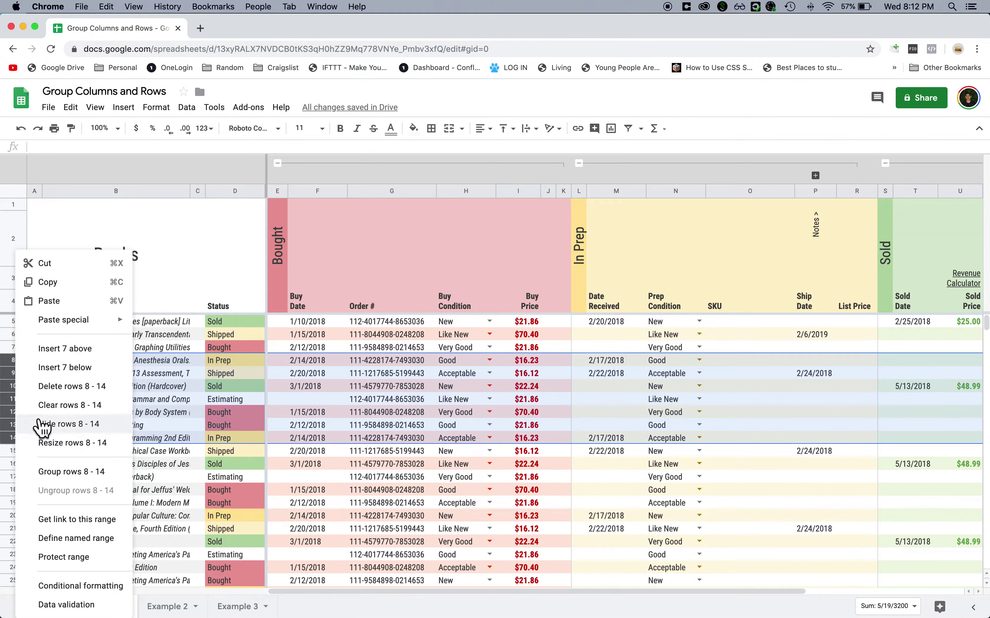
click(45, 424)
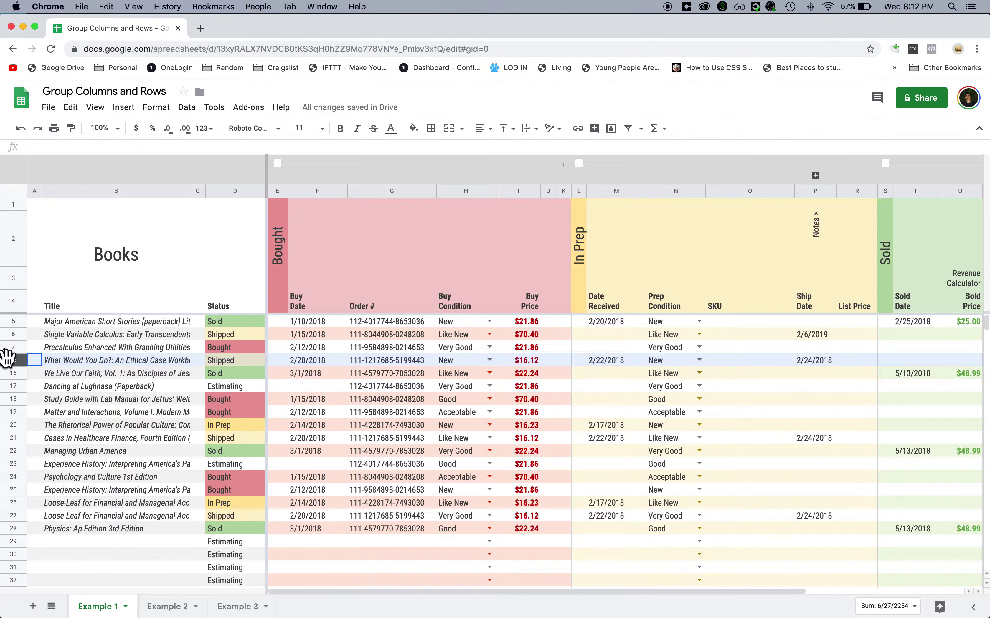
click(6, 355)
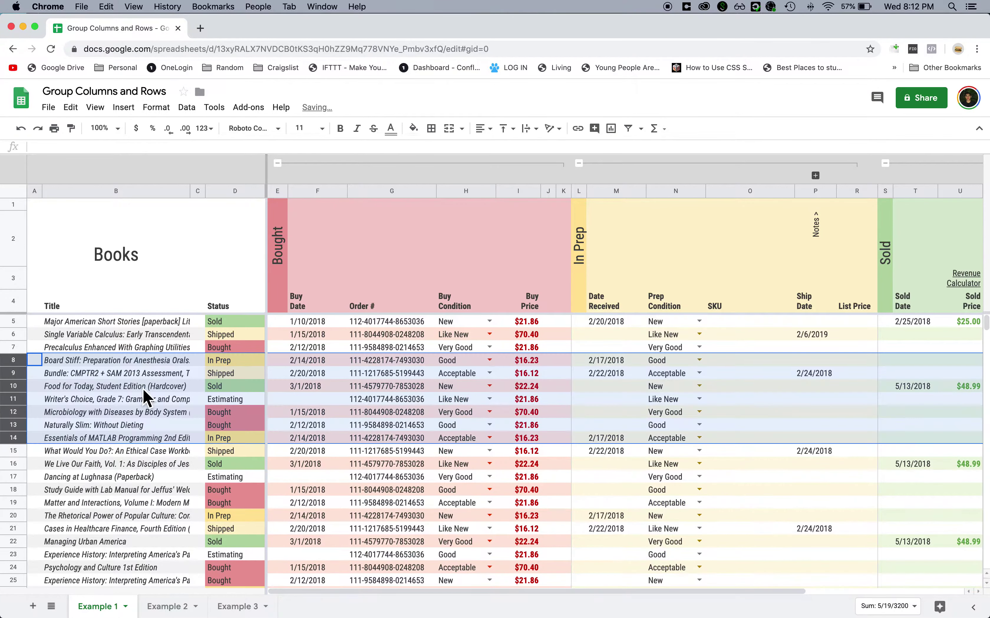
drag(331, 286, 333, 334)
click(343, 362)
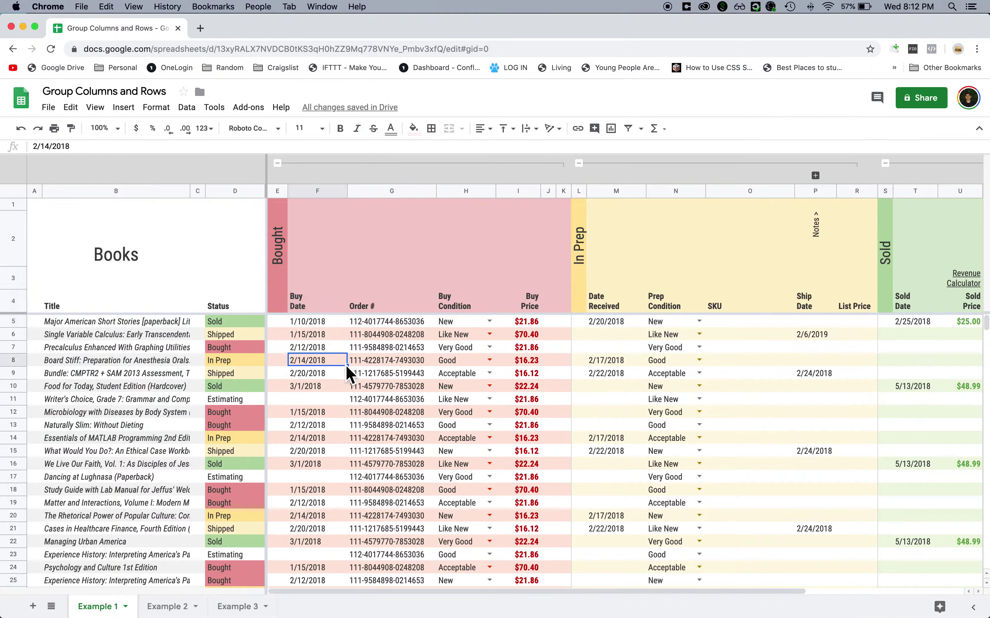
click(362, 260)
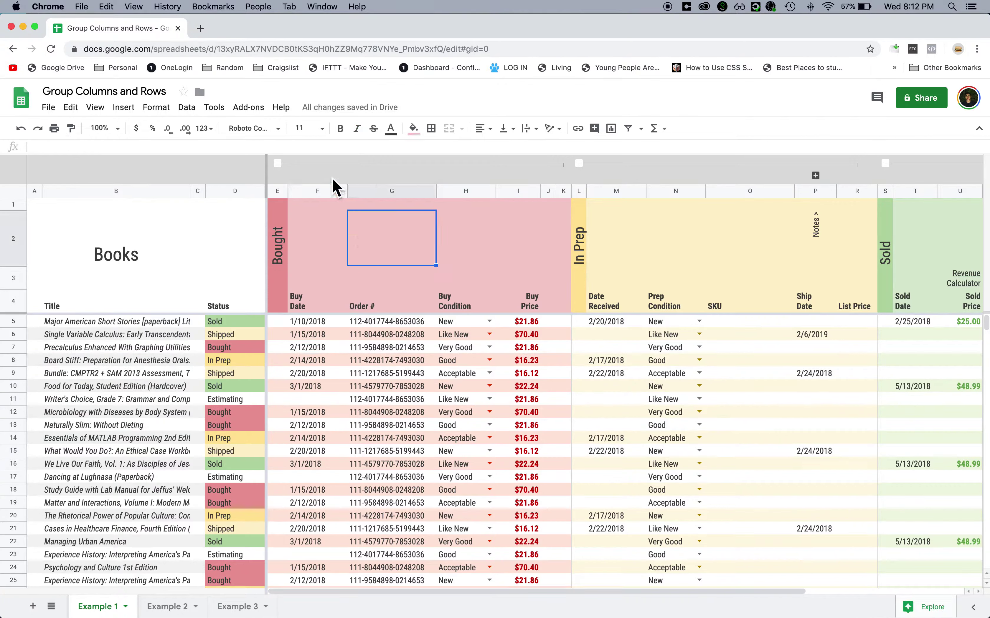
Remove the existing E–K Bought column group.
right_click(332, 180)
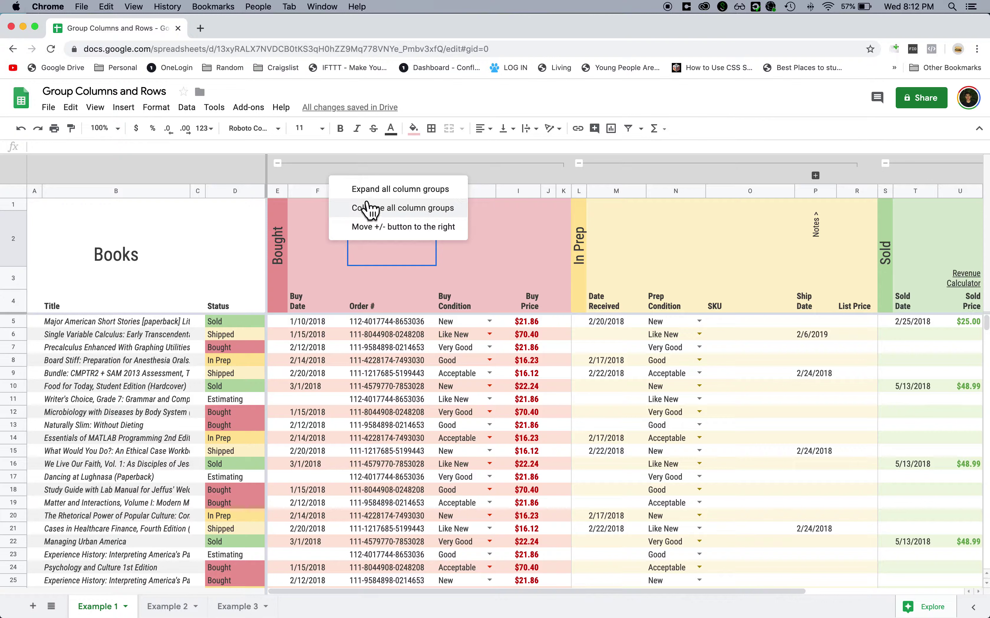
click(321, 182)
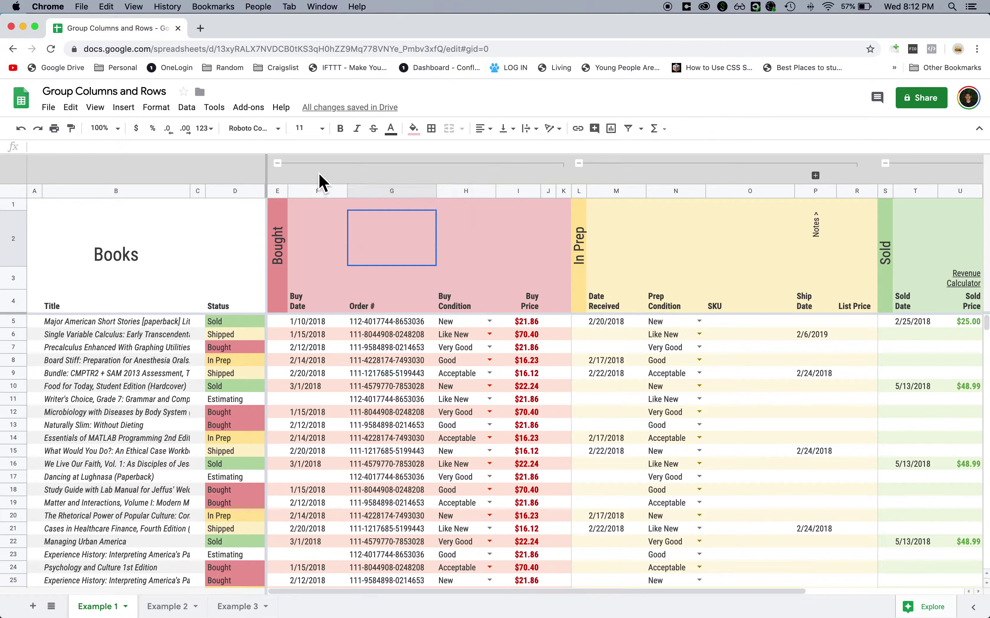
right_click(321, 182)
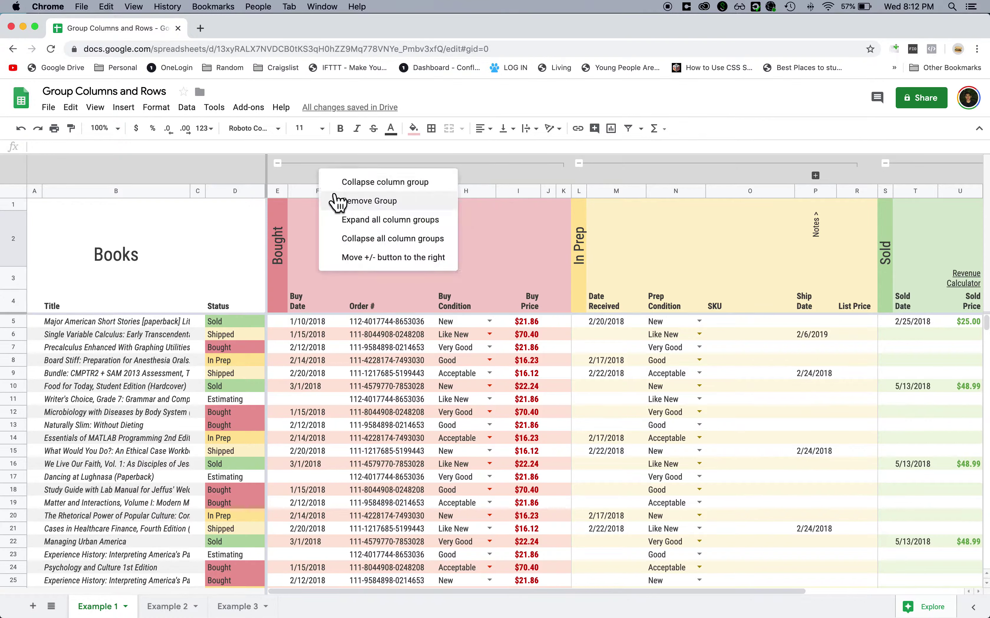
click(342, 200)
click(334, 251)
click(321, 360)
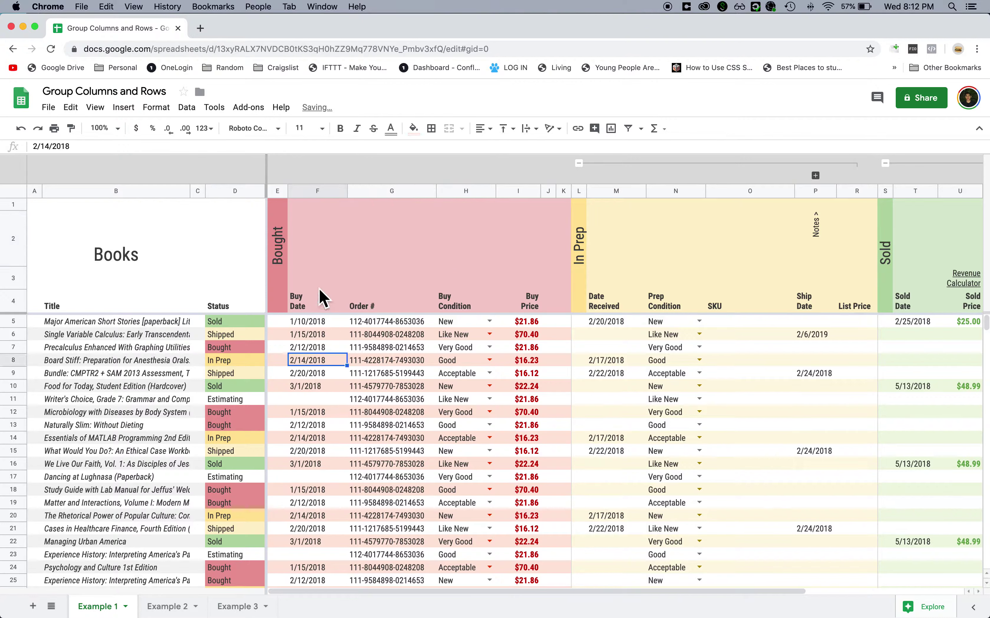
click(323, 278)
Group columns F through K so column E stays outside the group.
drag(316, 187, 560, 192)
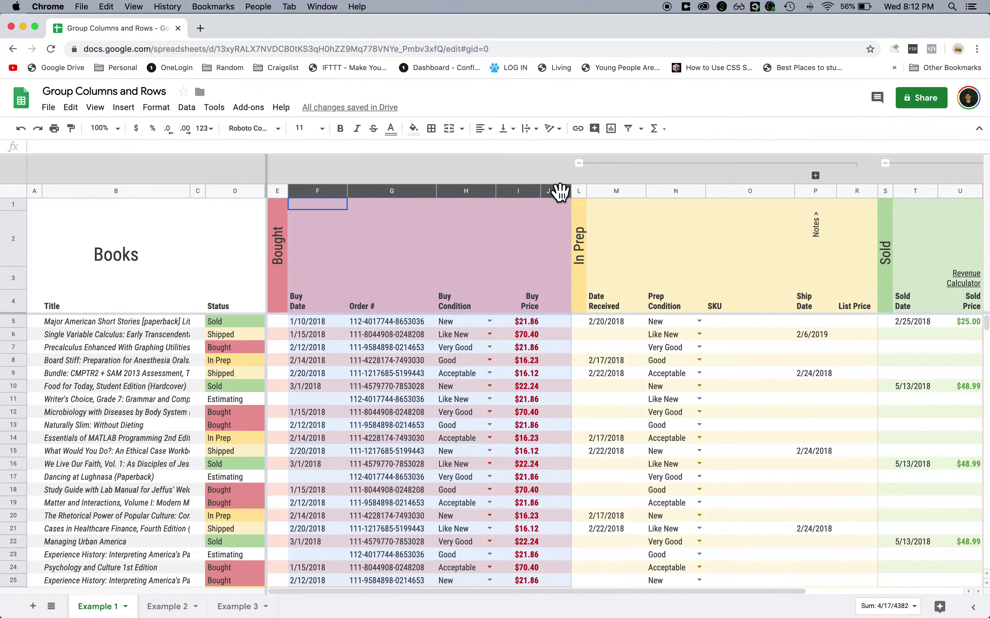
click(377, 227)
drag(319, 191, 561, 195)
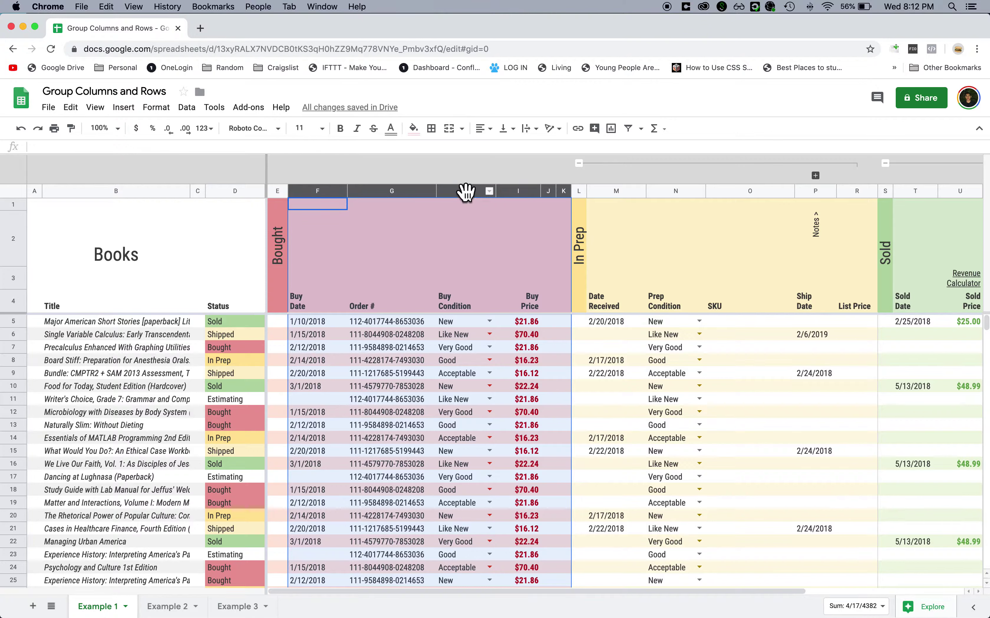
right_click(466, 193)
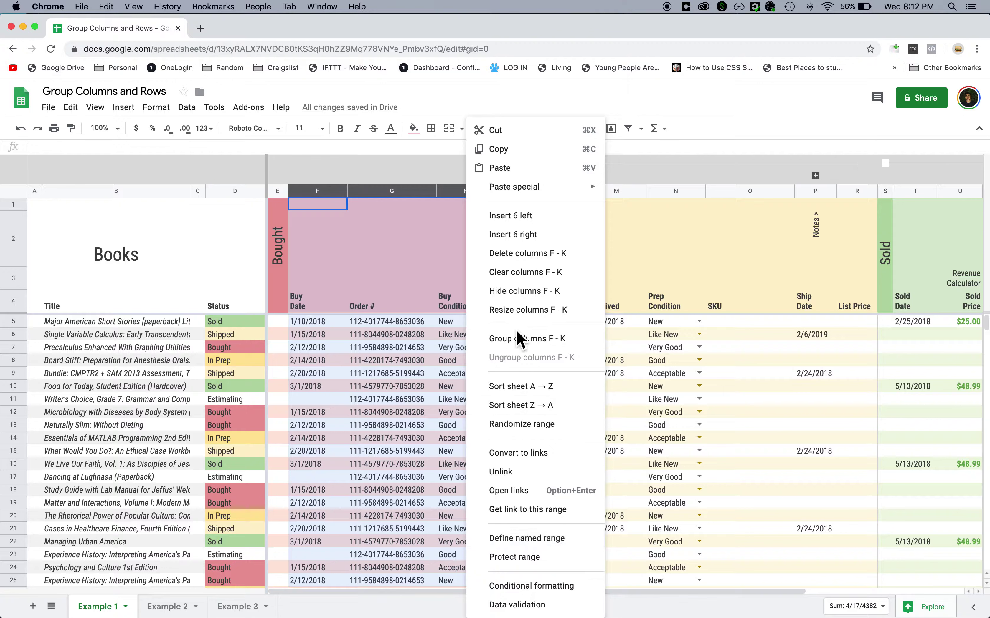
click(523, 340)
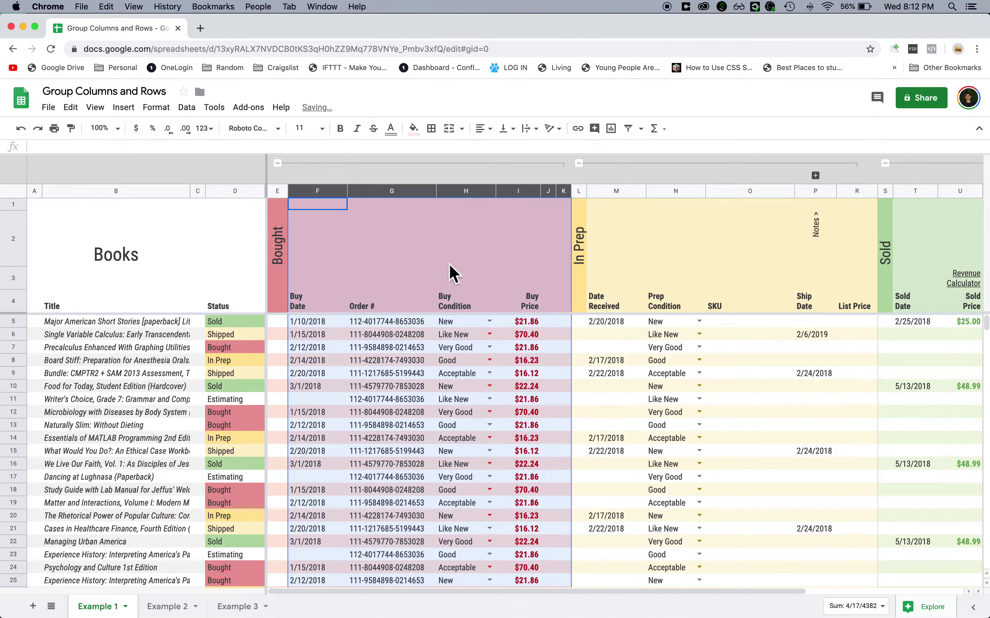
click(397, 246)
click(278, 191)
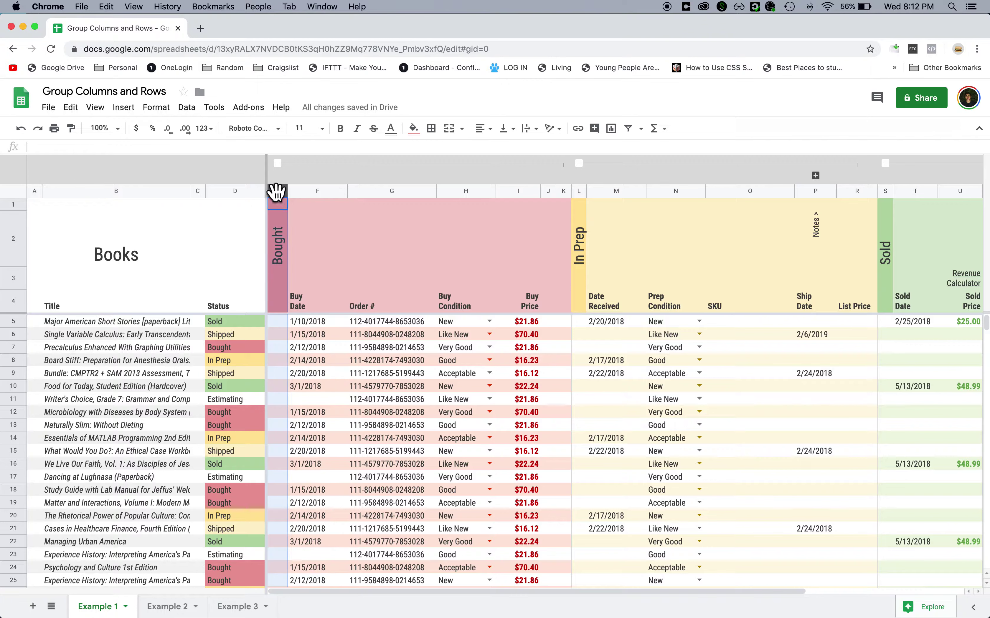
Toggle the new F–K group and check the Bought label in column E.
click(278, 163)
click(278, 164)
click(281, 256)
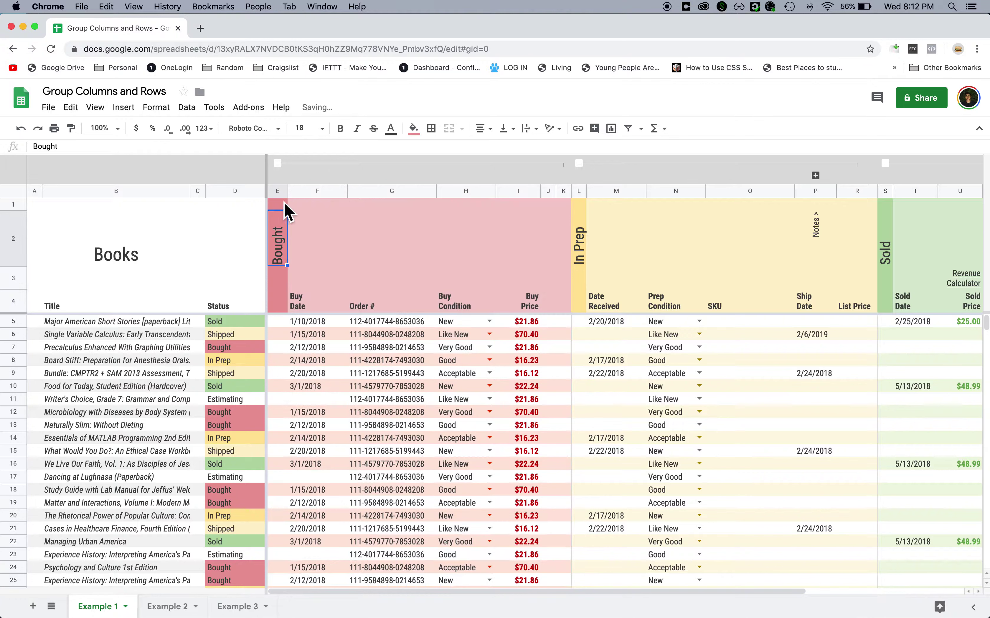
click(281, 195)
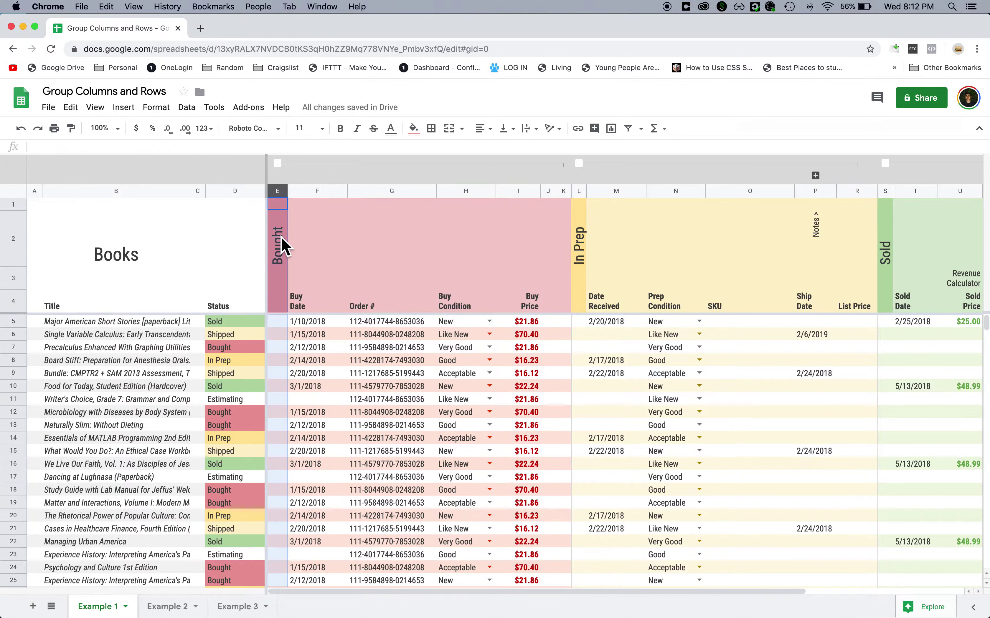
right_click(273, 189)
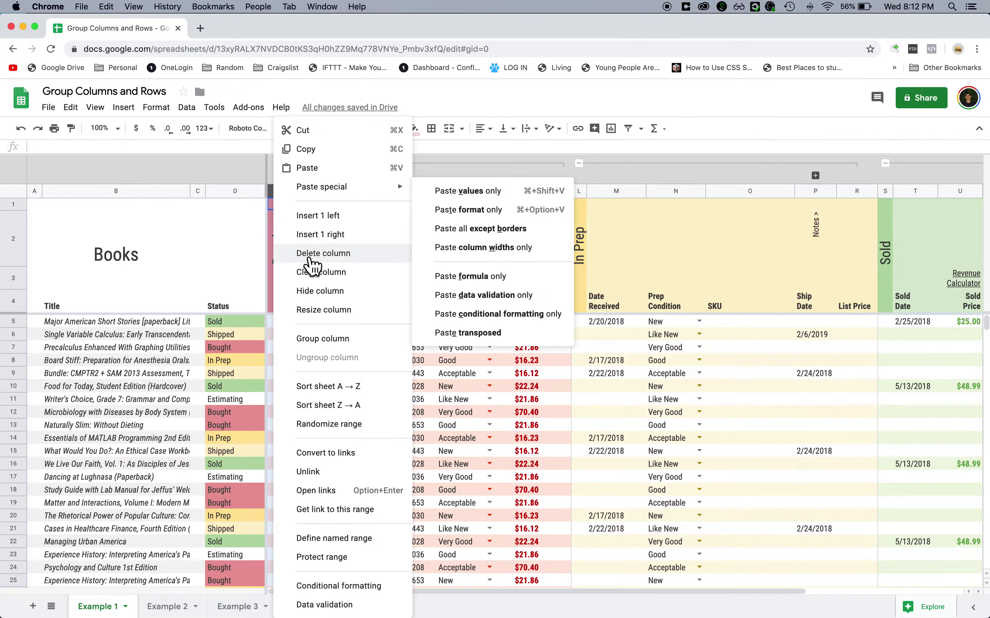
click(434, 252)
click(281, 227)
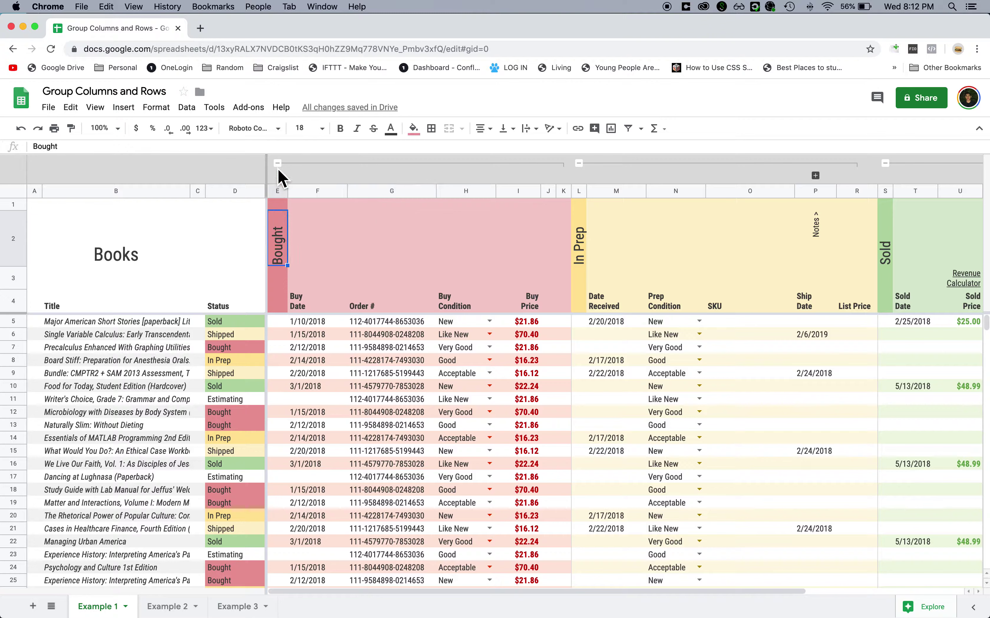
Collapse the Bought group so only E2 shows, then expand it to reveal columns F–K.
click(277, 163)
click(277, 163)
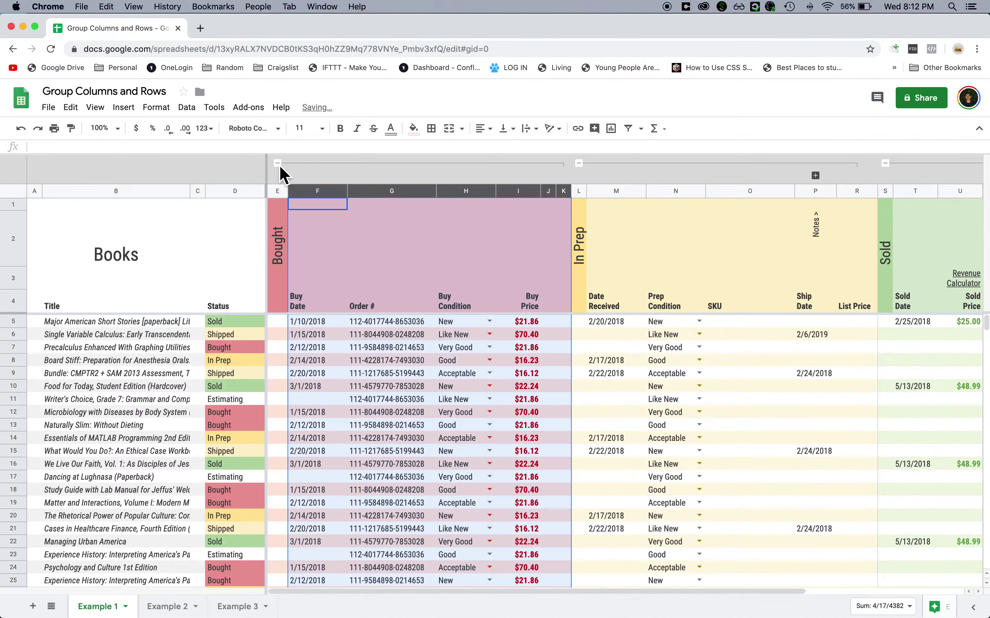
click(277, 163)
key(Down)
key(Up)
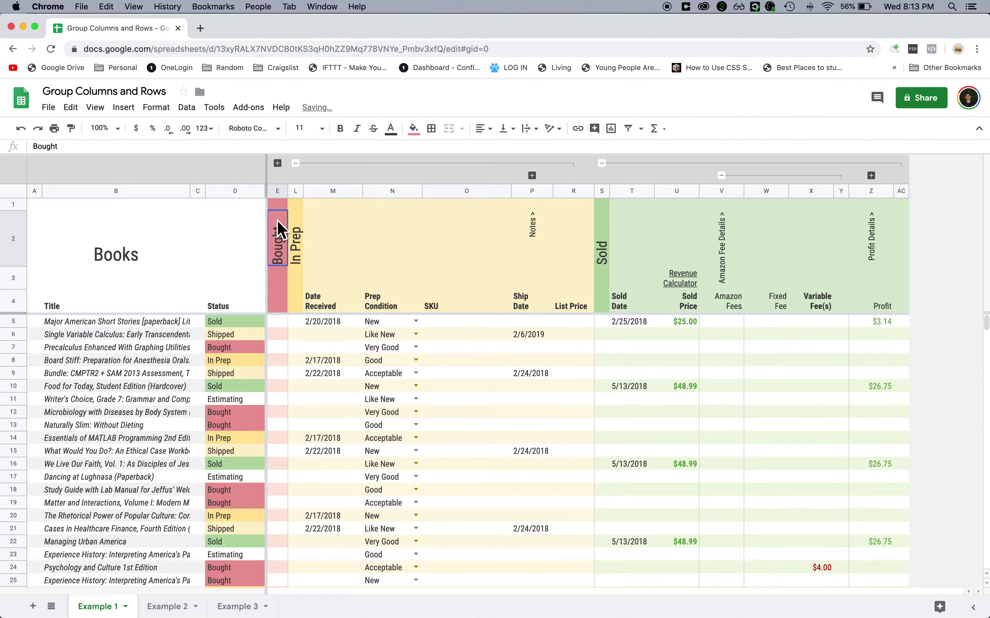
click(278, 163)
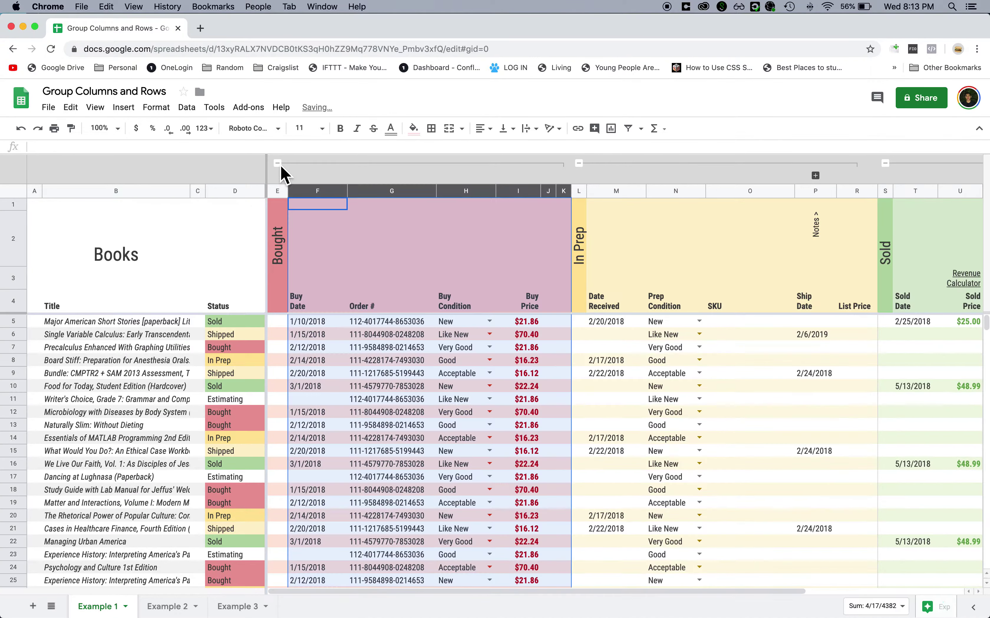
click(333, 238)
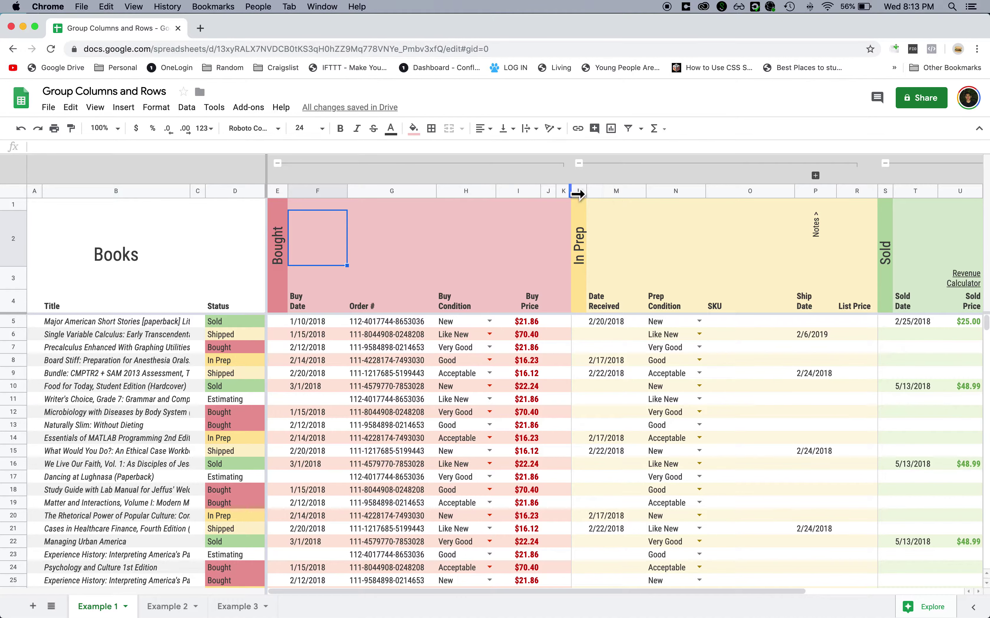
Expand the collapsed Notes group and remove its separate column grouping.
scroll(570, 193, right, 4)
drag(539, 193, 724, 193)
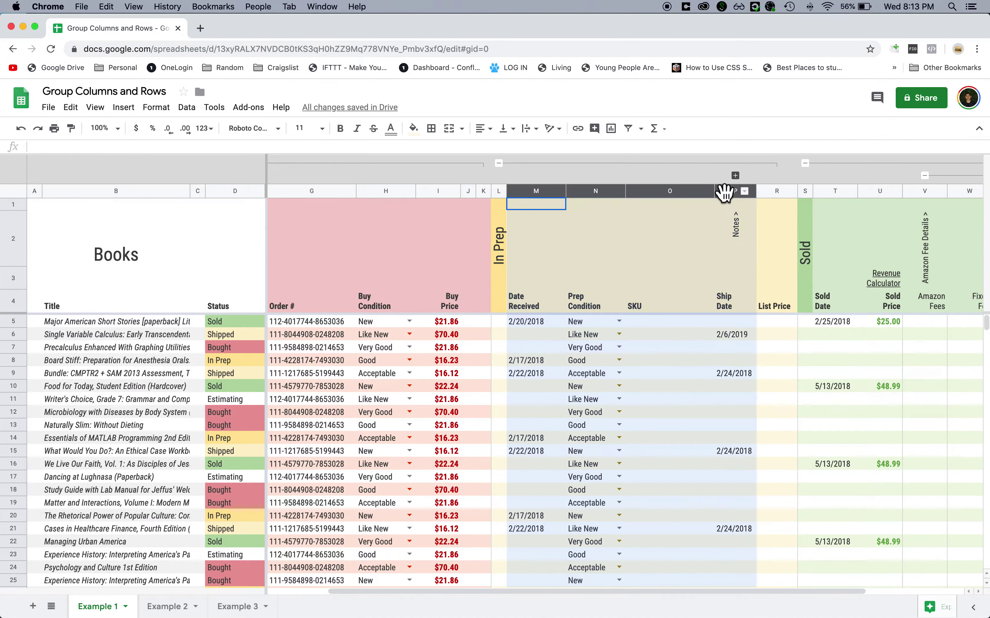
click(645, 230)
click(735, 175)
scroll(714, 221, right, 3)
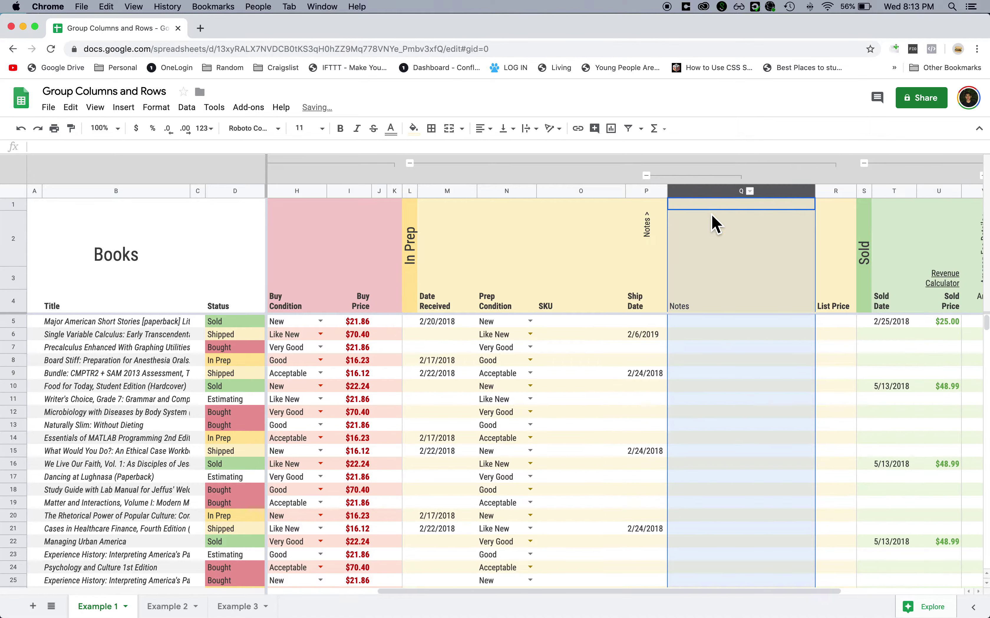
click(648, 223)
right_click(661, 181)
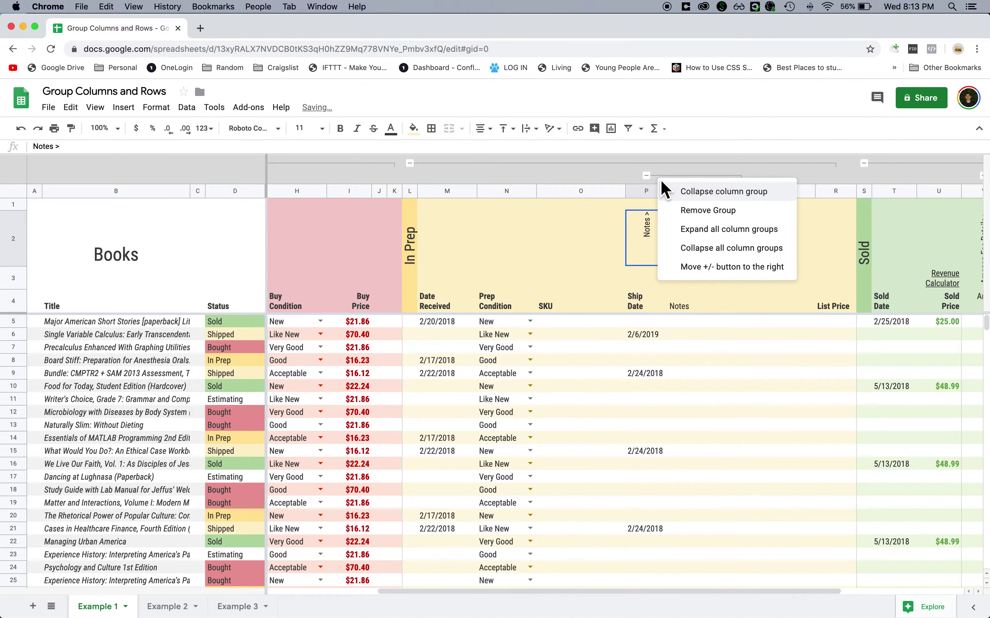
click(680, 212)
Collapse and re-expand the In Prep group to confirm Notes stays visible.
click(603, 230)
scroll(603, 237, left, 3)
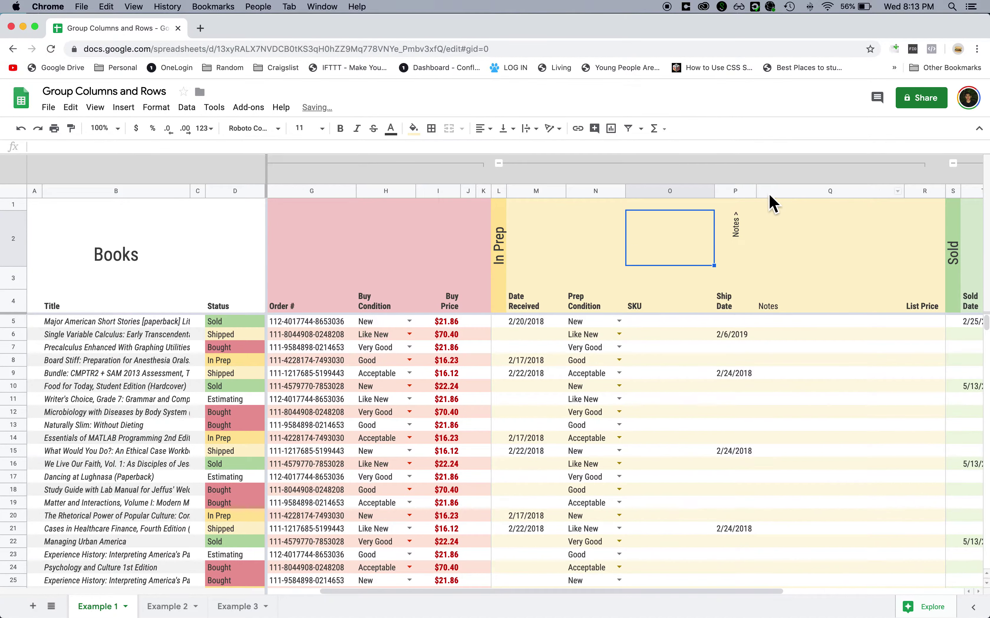
click(498, 164)
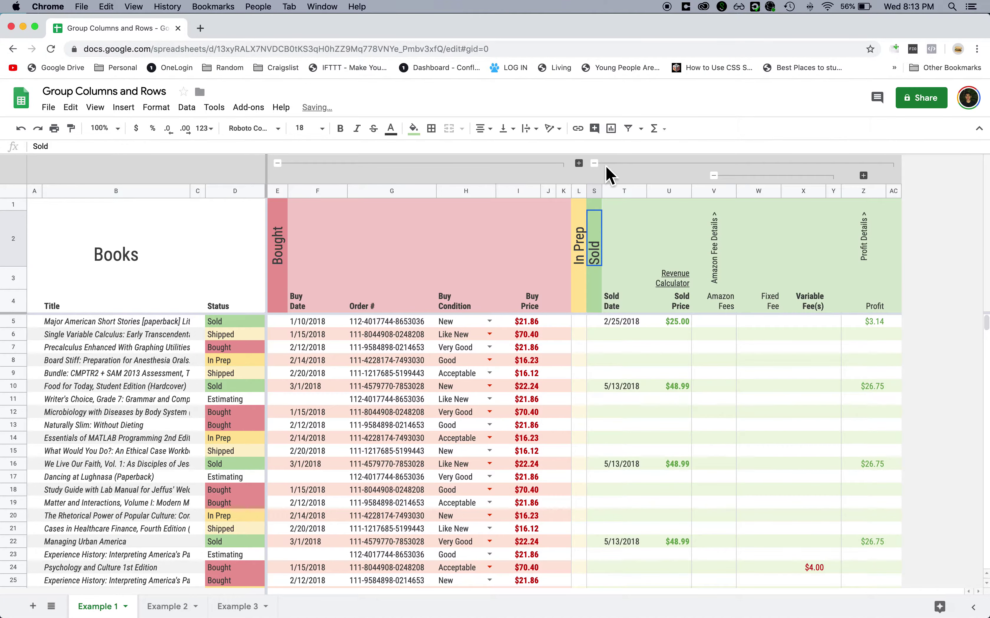
click(579, 164)
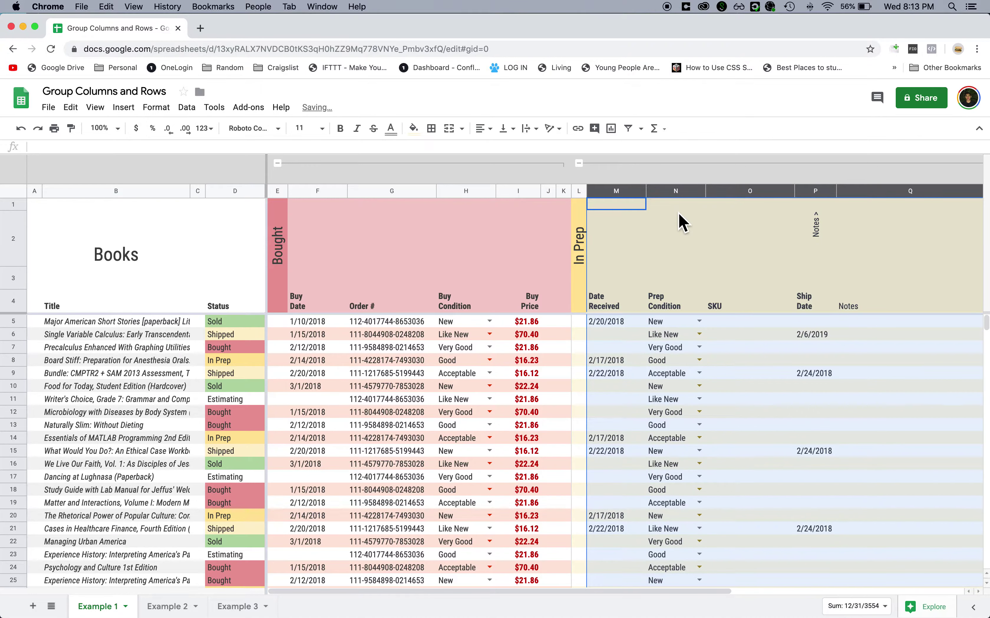
click(713, 245)
Select the Ship Date and Notes columns P and Q together.
scroll(757, 225, right, 1)
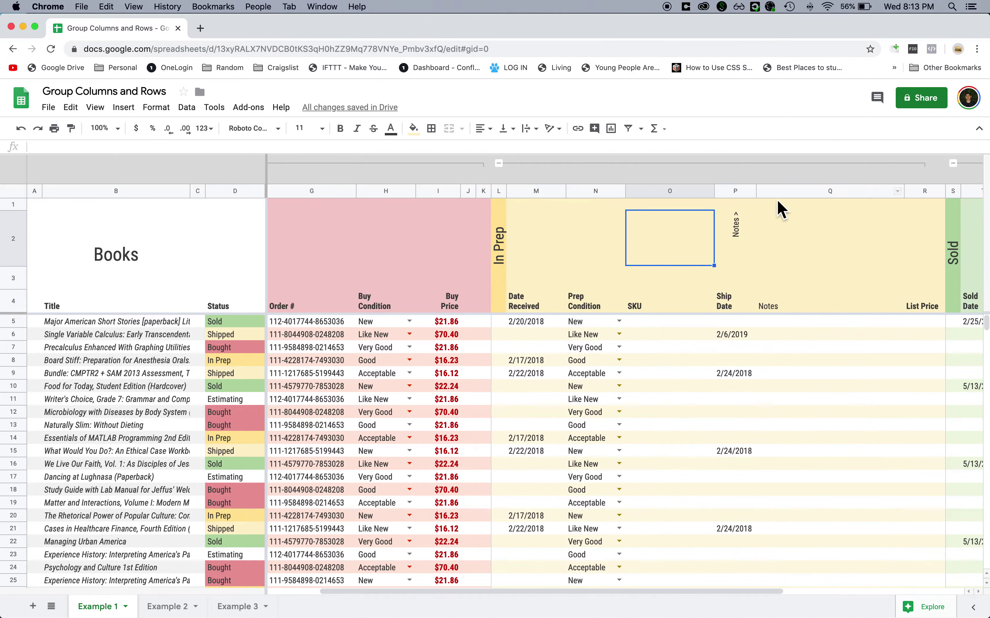
click(791, 308)
click(742, 309)
click(784, 288)
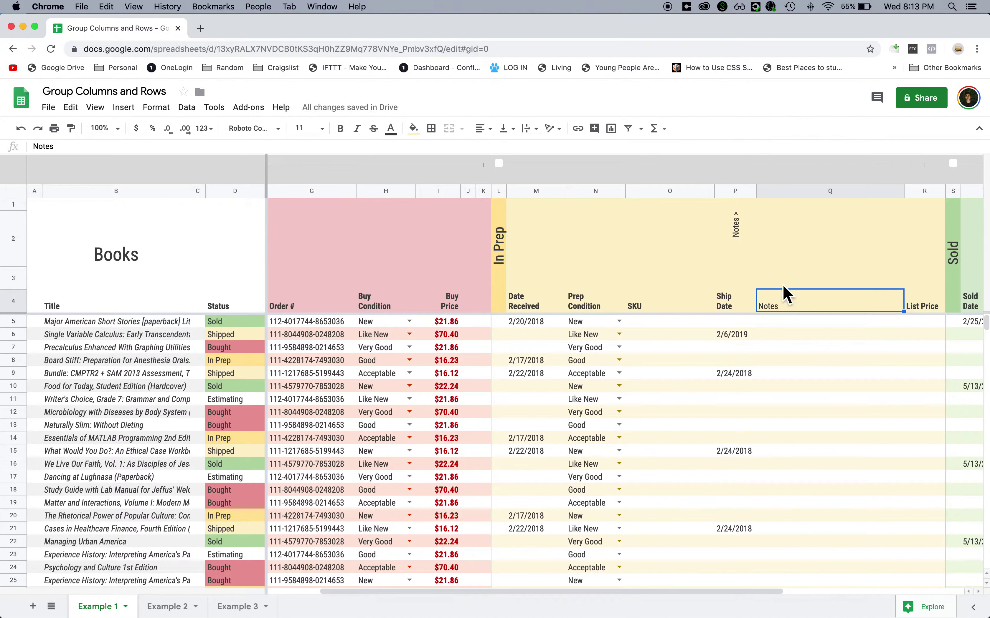
drag(785, 196, 749, 197)
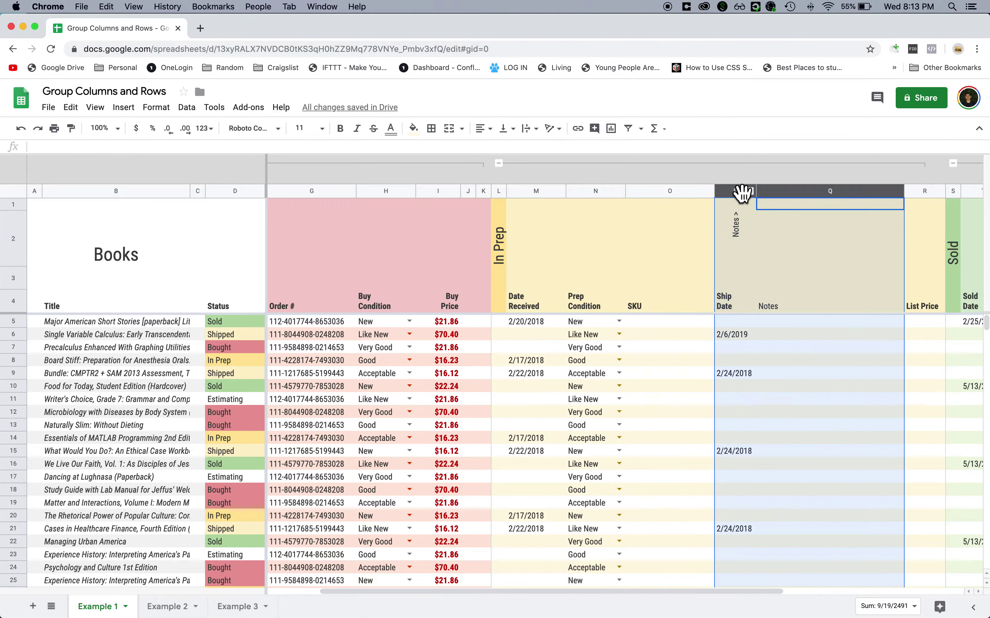
click(797, 252)
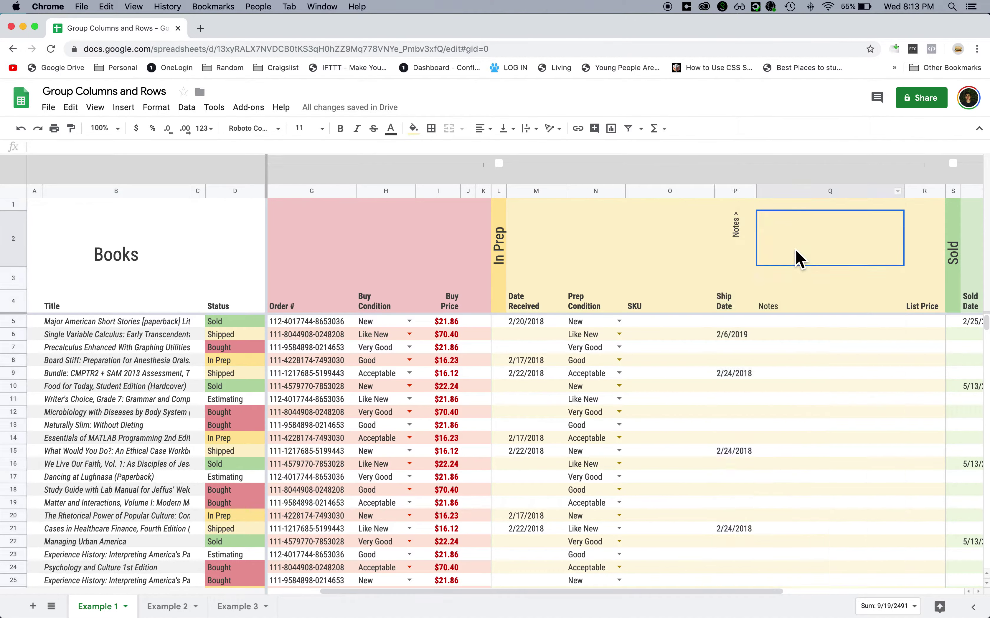
drag(786, 196, 742, 192)
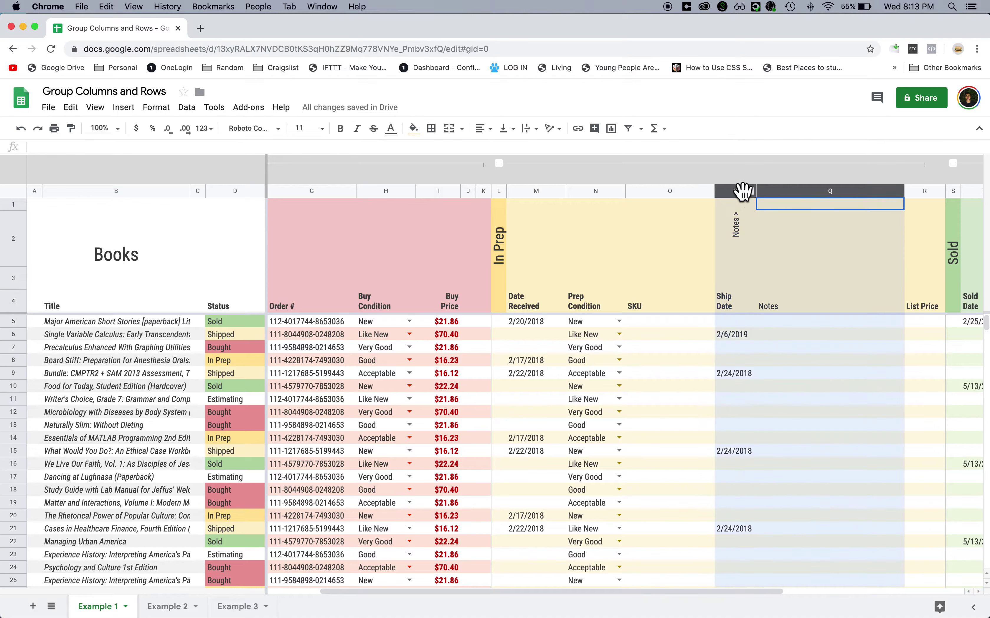
Group columns P–Q, then test collapsing and expanding it and the In Prep group.
right_click(743, 194)
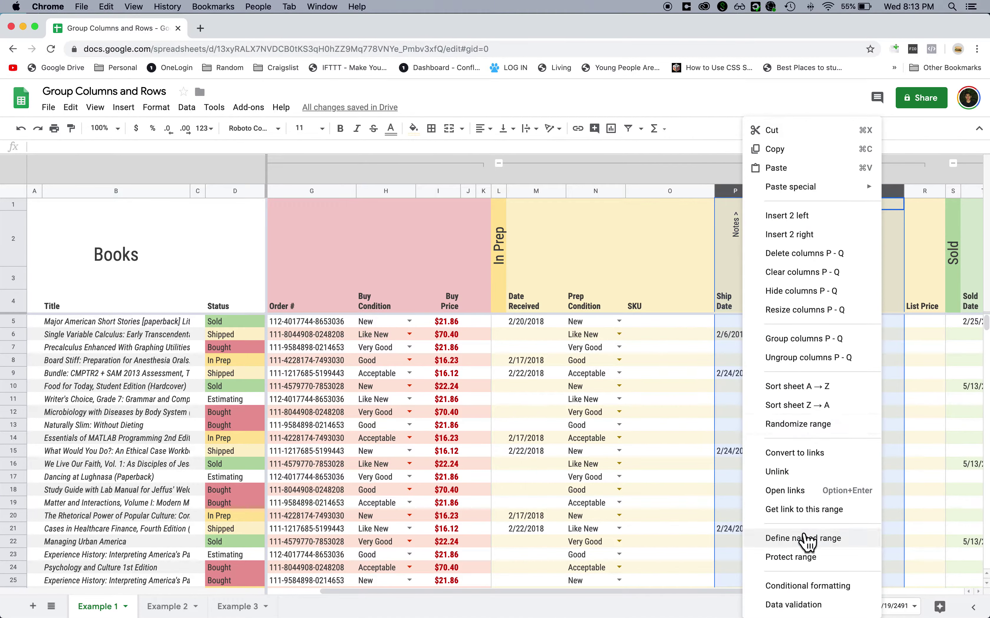
click(788, 340)
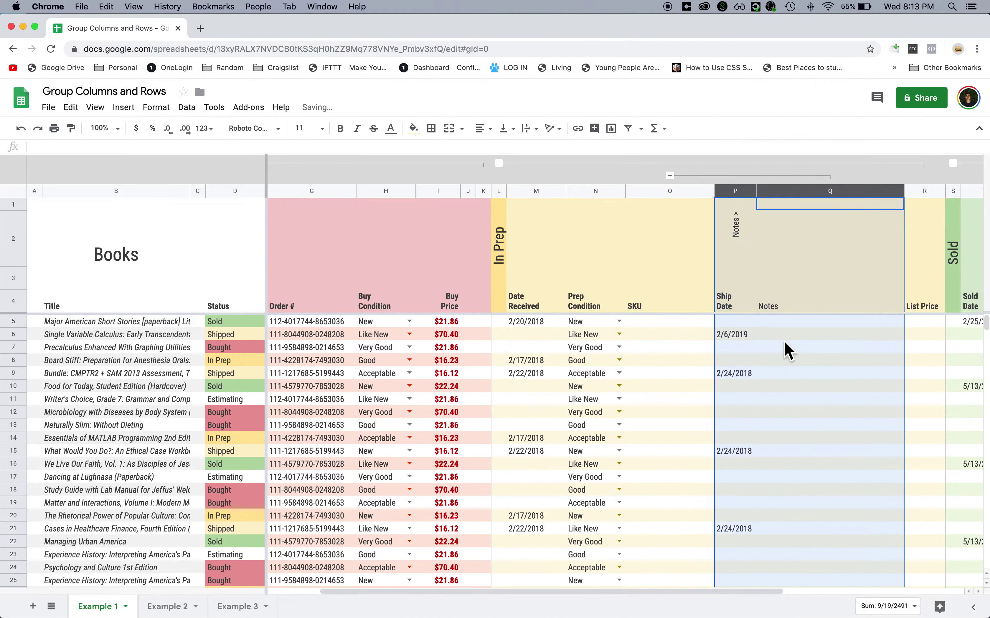
click(688, 242)
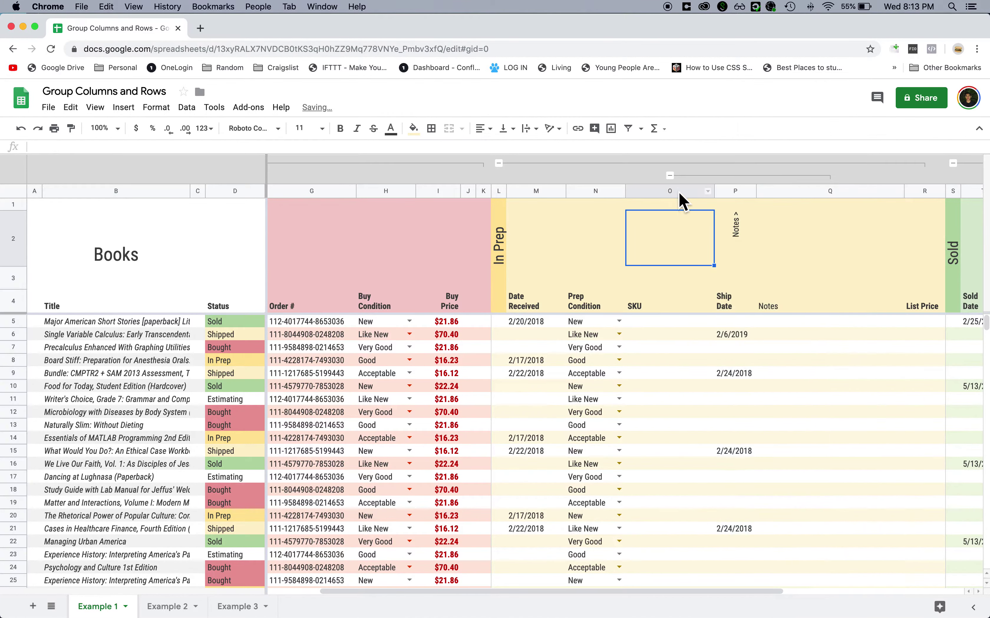
click(670, 176)
click(499, 163)
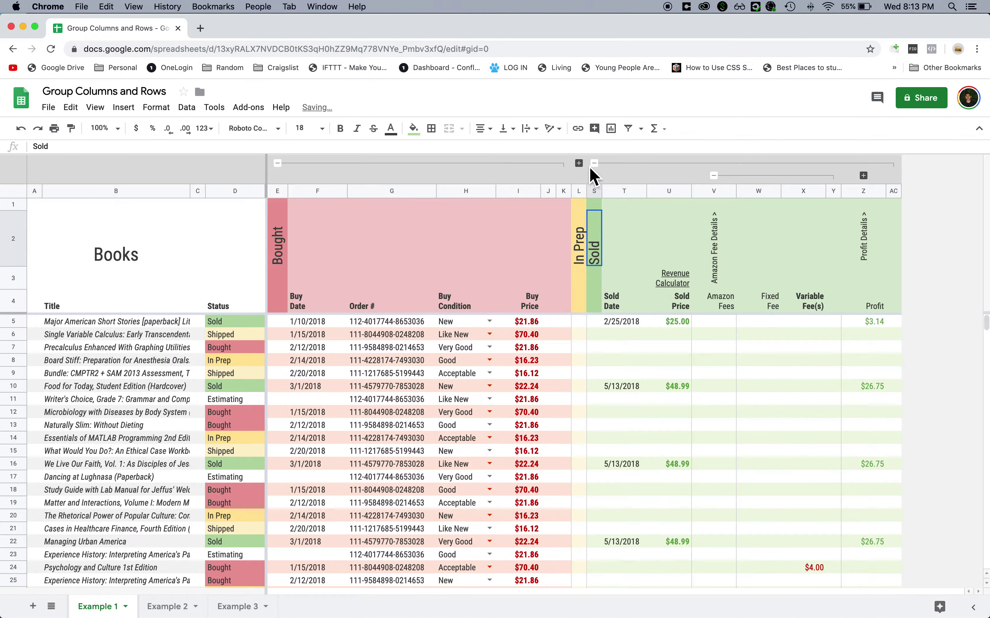
click(579, 164)
click(674, 221)
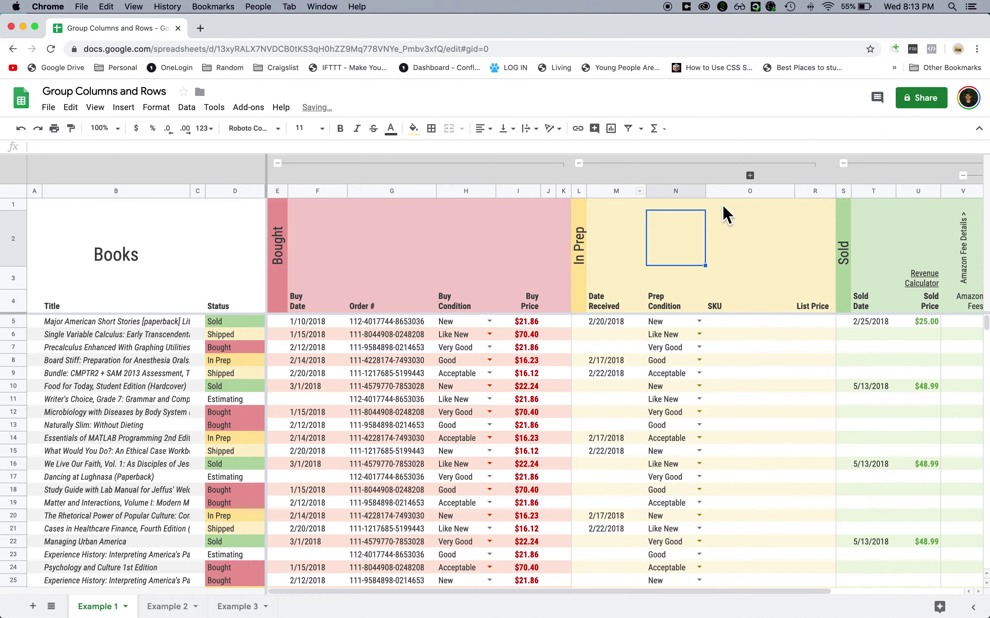
click(750, 176)
click(767, 225)
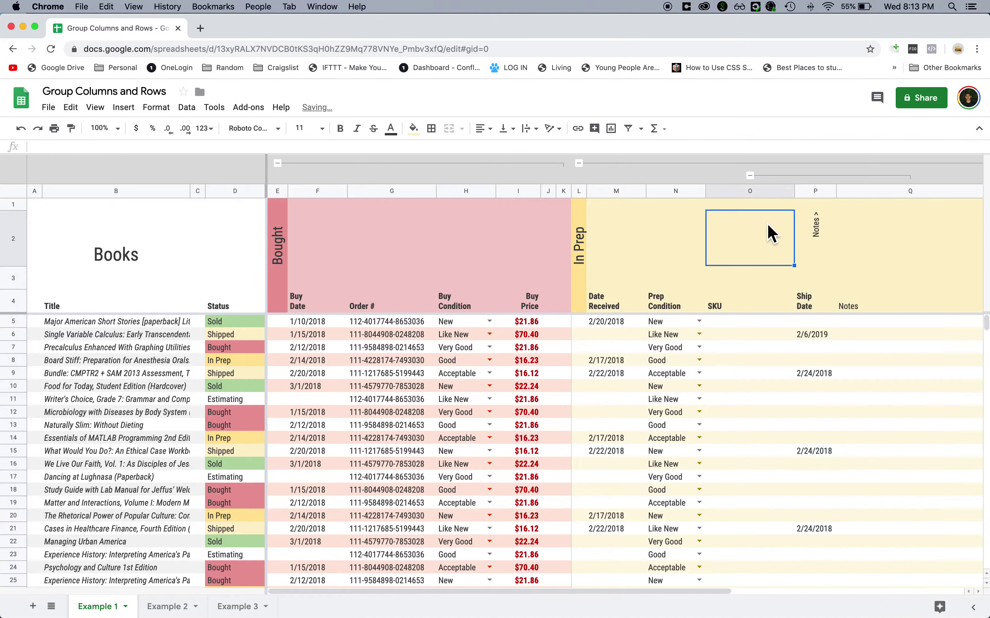
scroll(762, 207, right, 1)
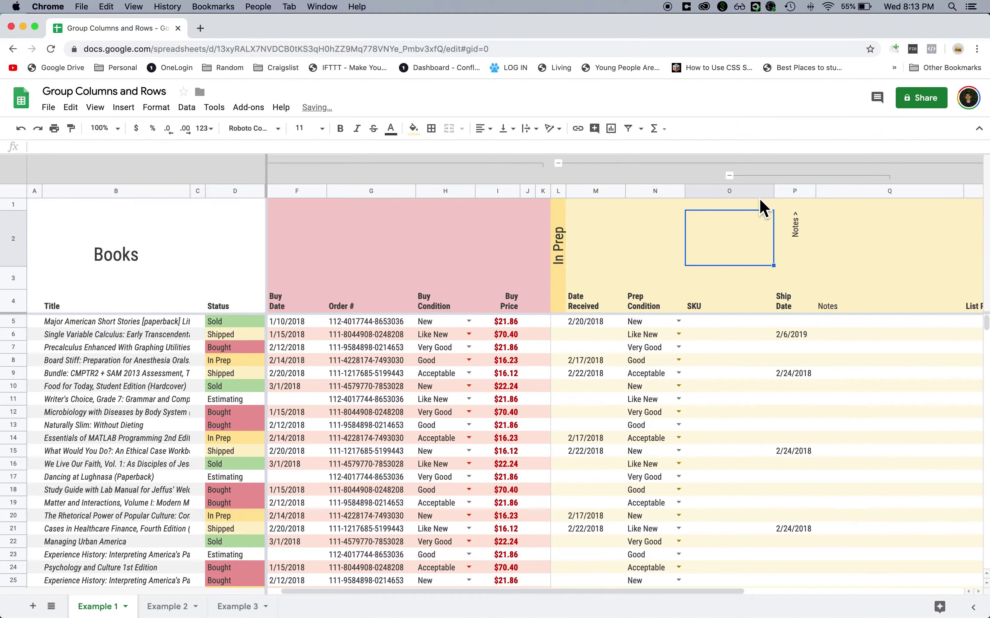
Remove the P–Q column group, leaving Ship Date and Notes ungrouped.
right_click(790, 176)
click(814, 205)
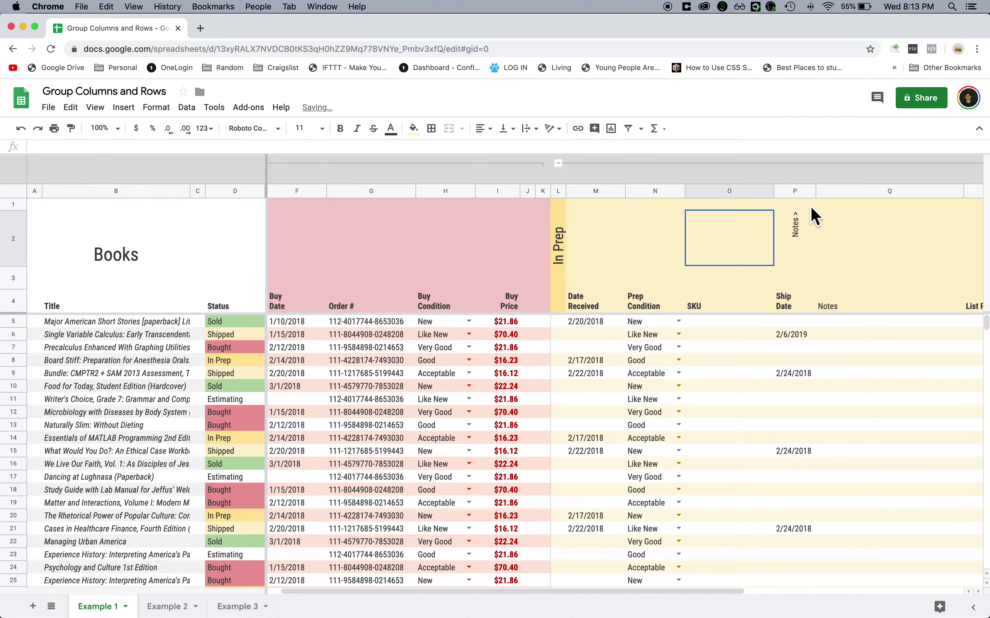
click(837, 195)
scroll(798, 226, right, 1)
click(735, 237)
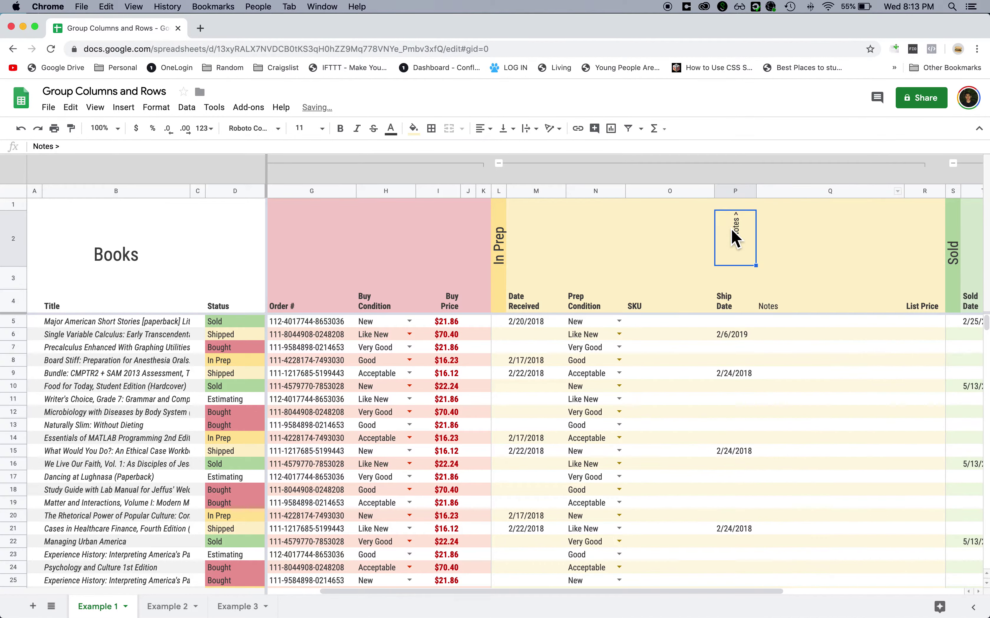
click(795, 206)
click(798, 242)
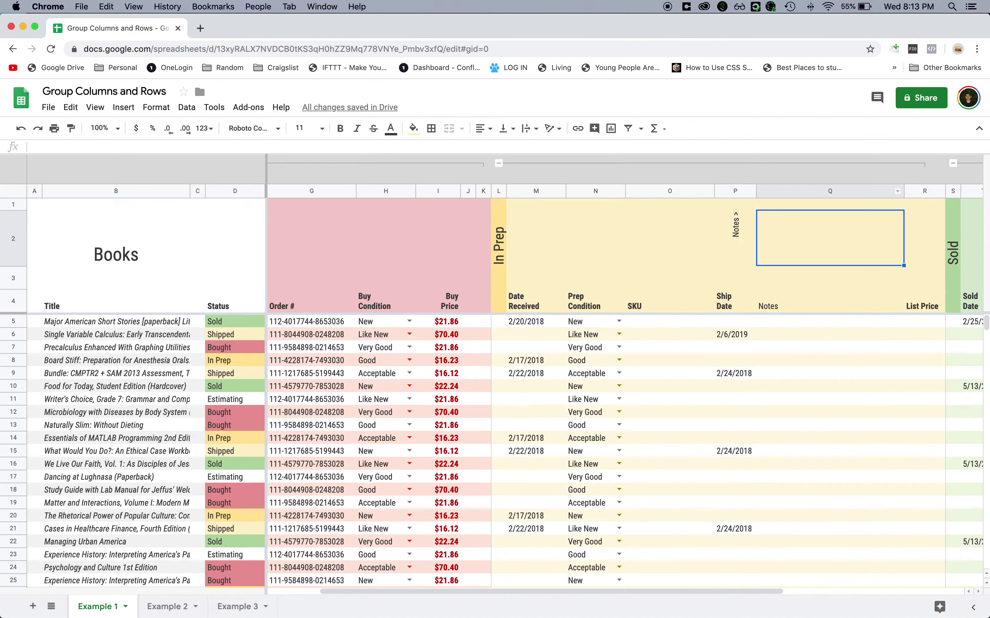
Group Notes column Q on its own and test its collapse/expand toggle.
click(794, 192)
right_click(794, 192)
click(842, 353)
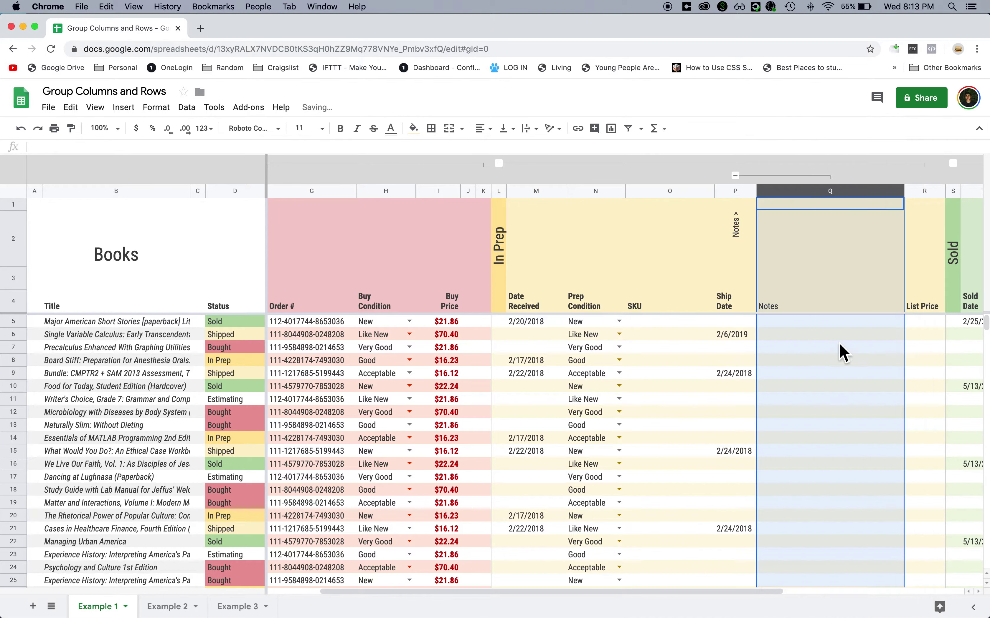
click(740, 257)
click(735, 176)
click(736, 177)
click(735, 177)
click(735, 176)
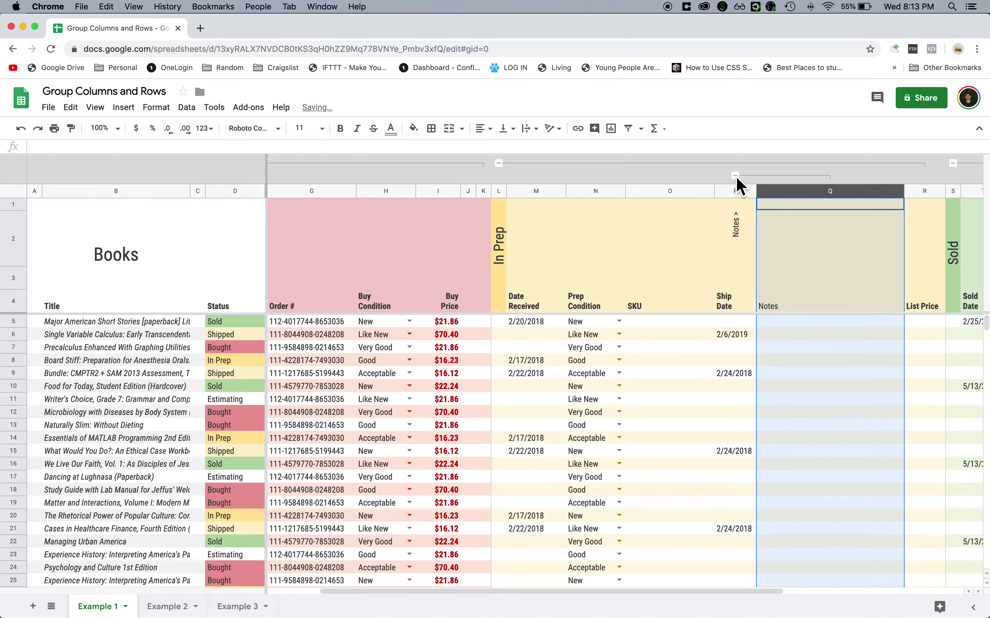
click(776, 251)
Expand the Bought group and bring up the column group options menu.
right_click(786, 178)
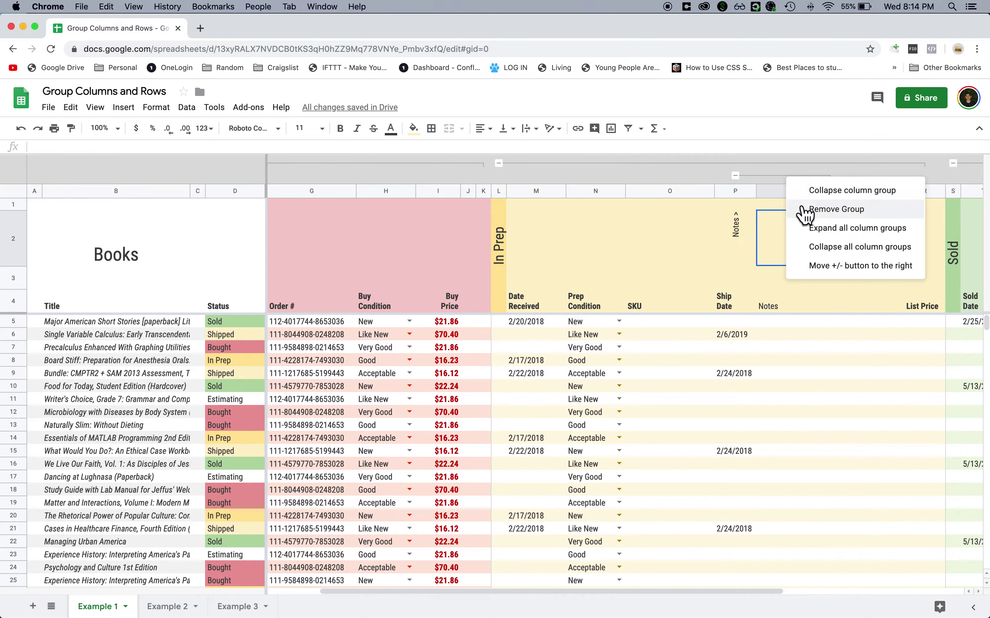
click(722, 234)
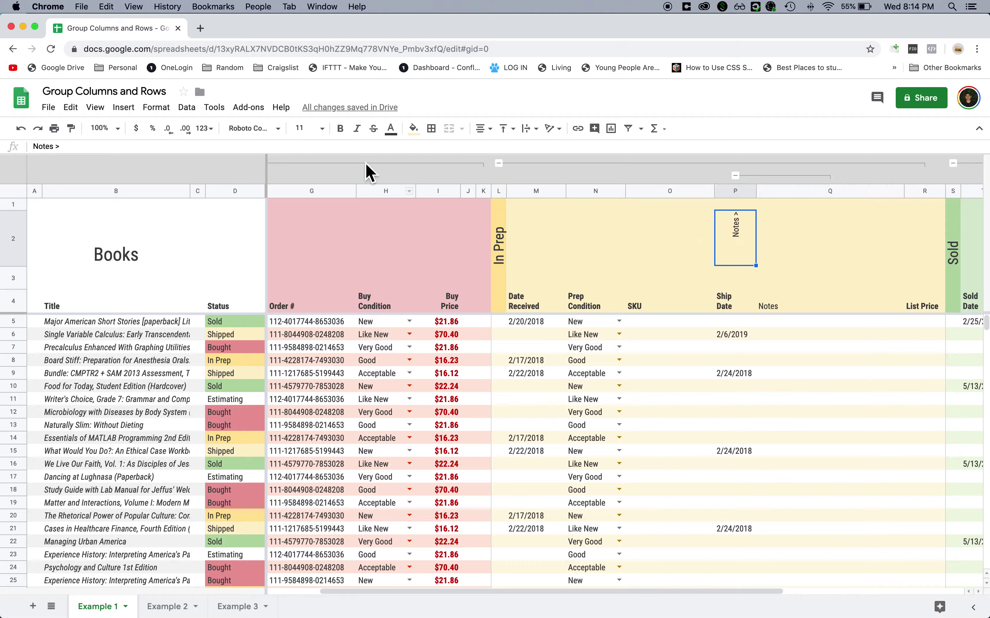
click(366, 164)
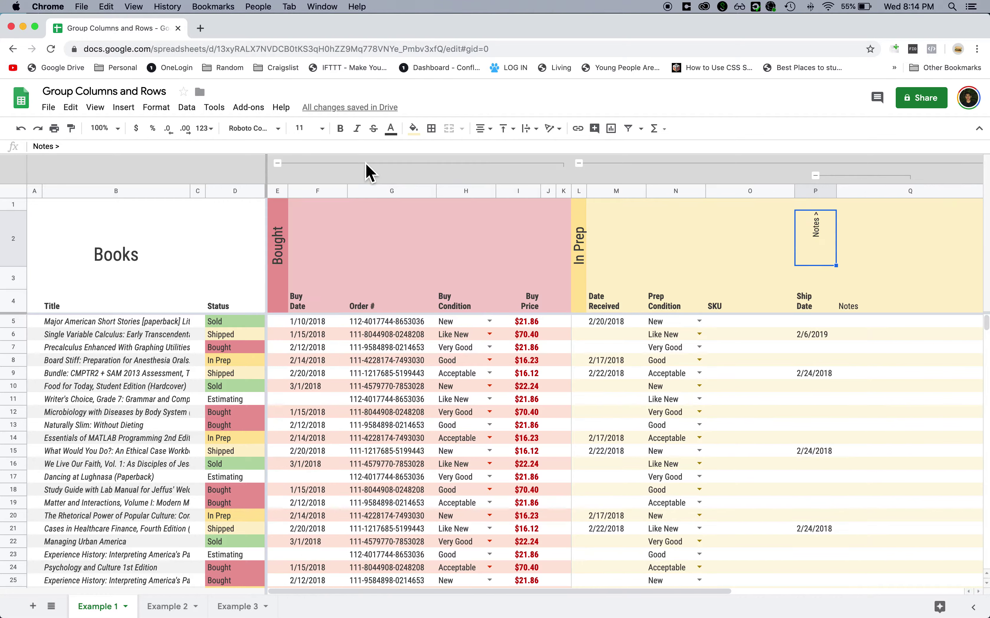
right_click(369, 184)
Collapse all column groups, then expand all column groups again.
click(387, 206)
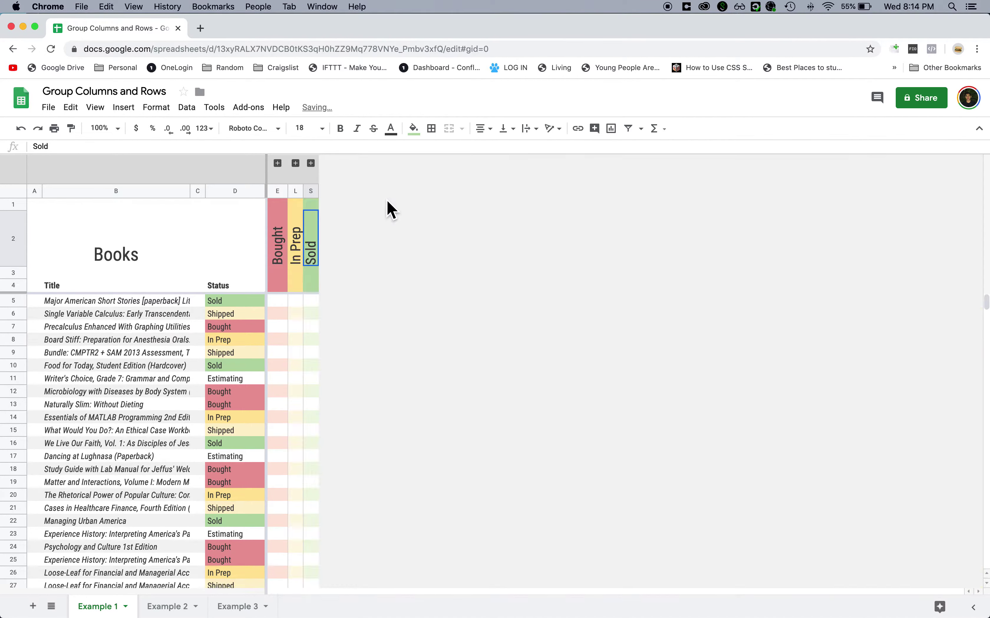
right_click(296, 176)
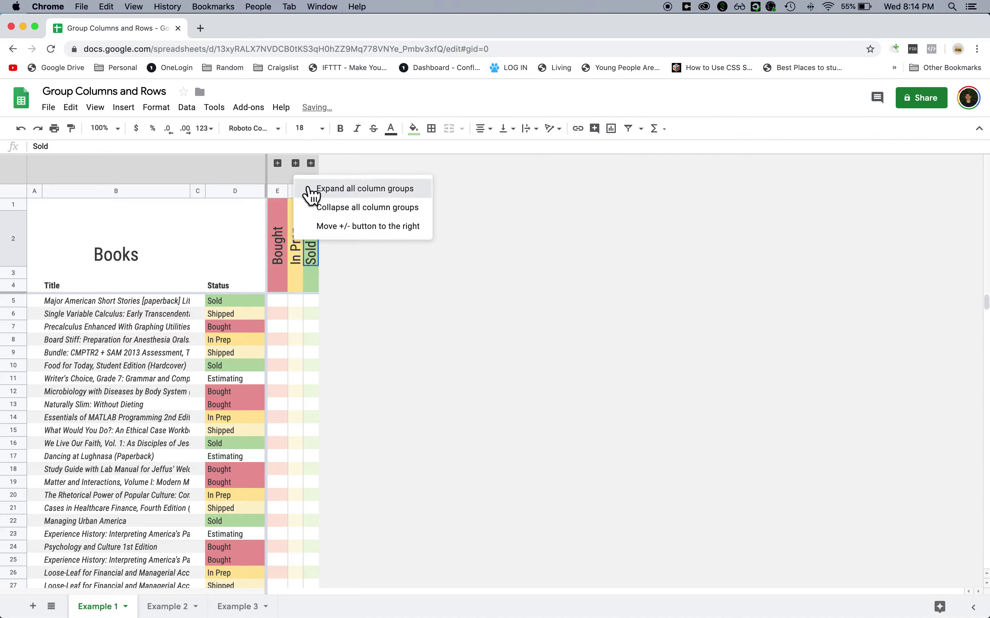
click(312, 196)
Collapse the Amazon Fee Details, Profit Details and Notes groups.
scroll(367, 214, right, 10)
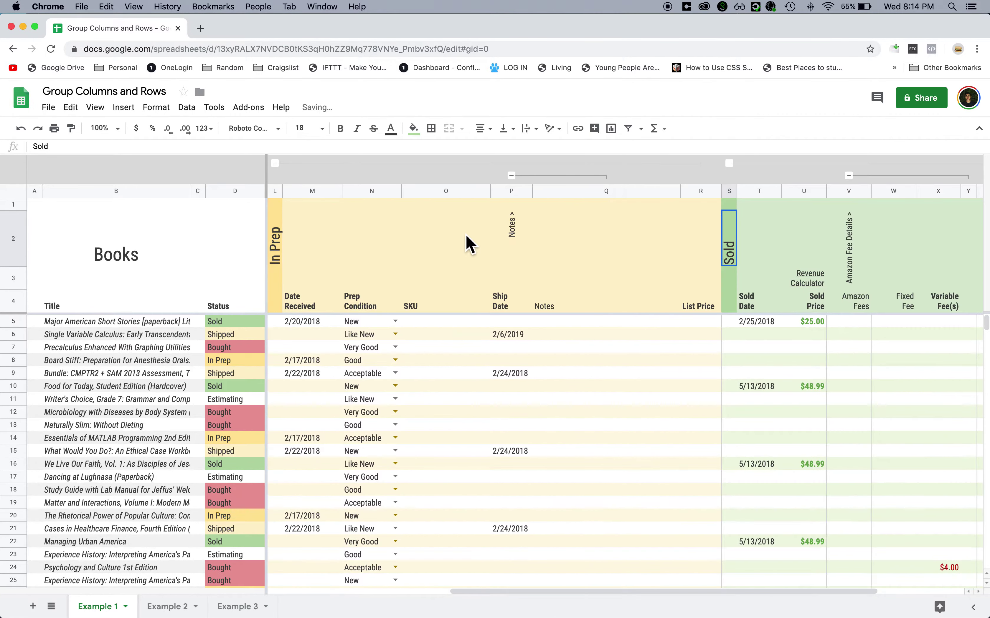
scroll(465, 234, right, 5)
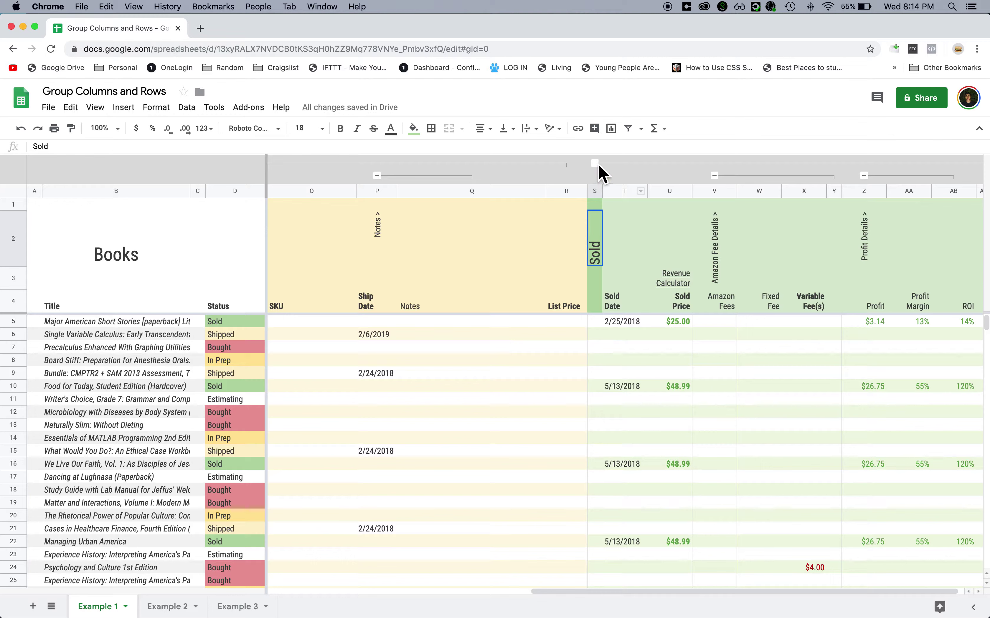
click(714, 175)
click(818, 175)
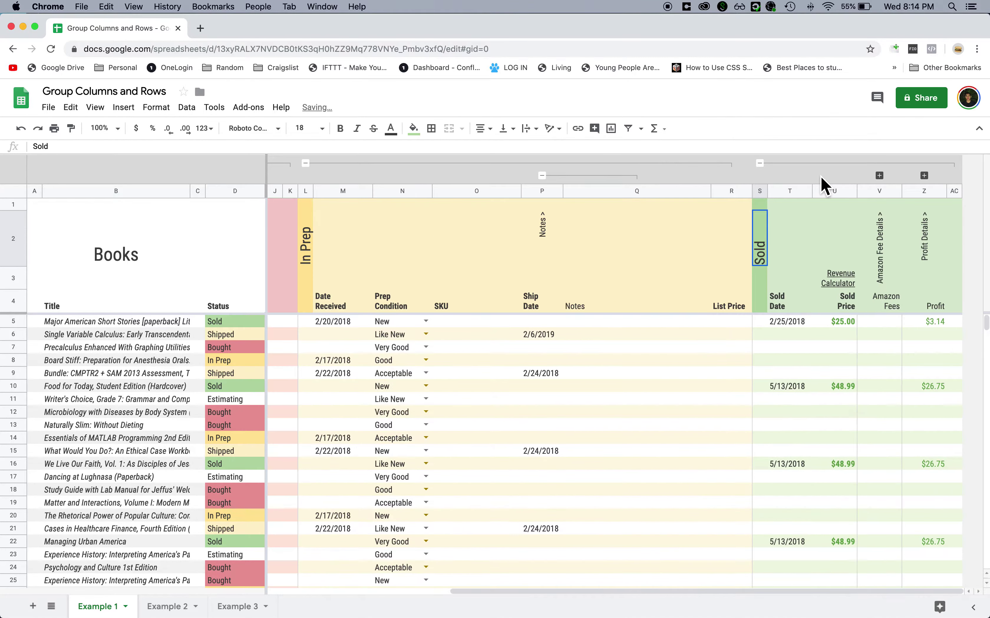
click(542, 176)
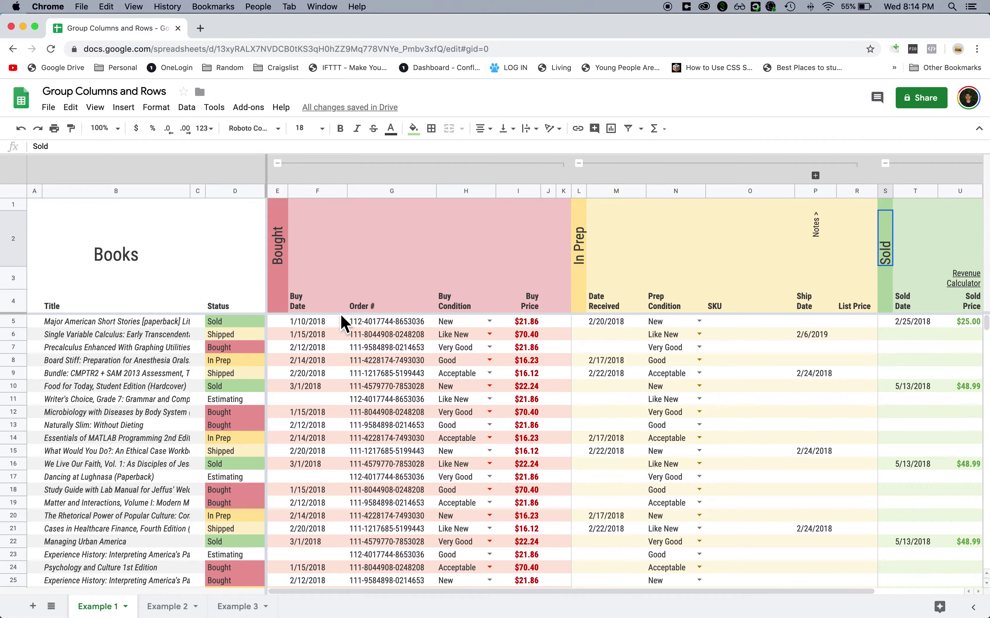
Switch to the Example 2 sheet and look over the Jan 2019 label and dates.
click(167, 608)
click(170, 362)
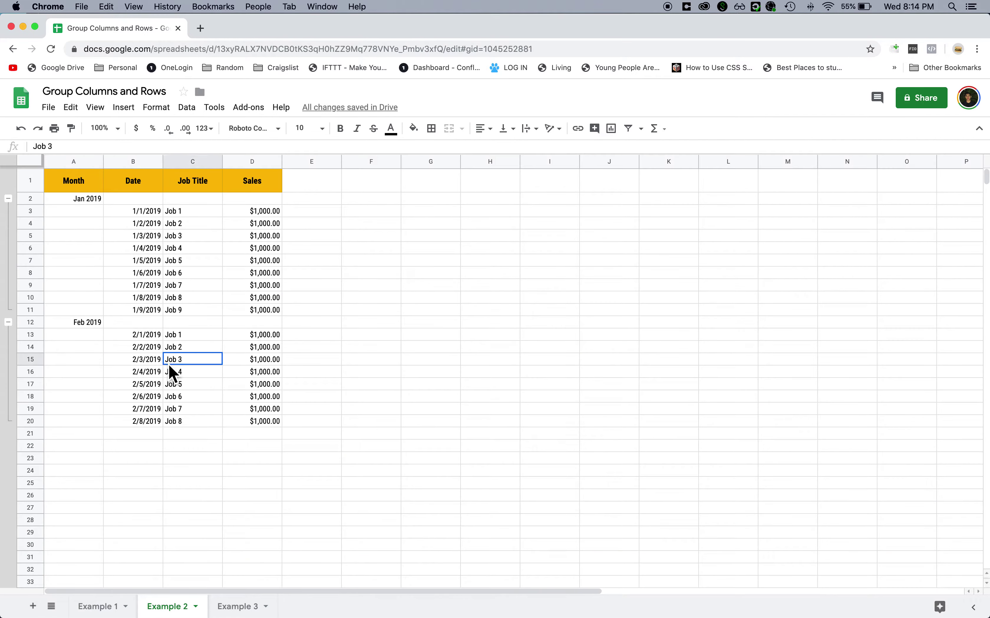
click(97, 237)
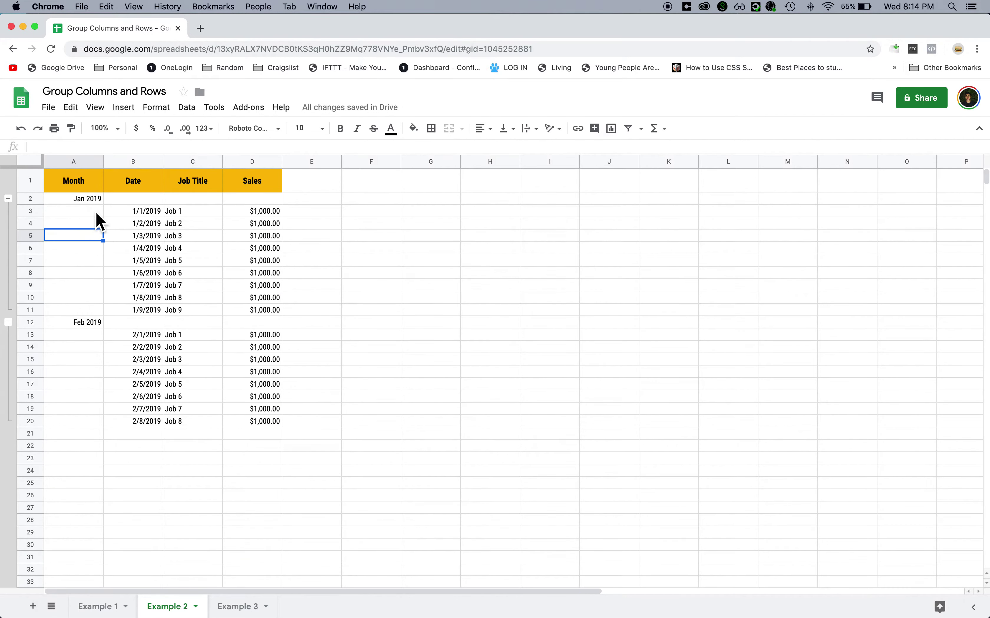
drag(130, 212, 158, 295)
click(78, 211)
click(83, 199)
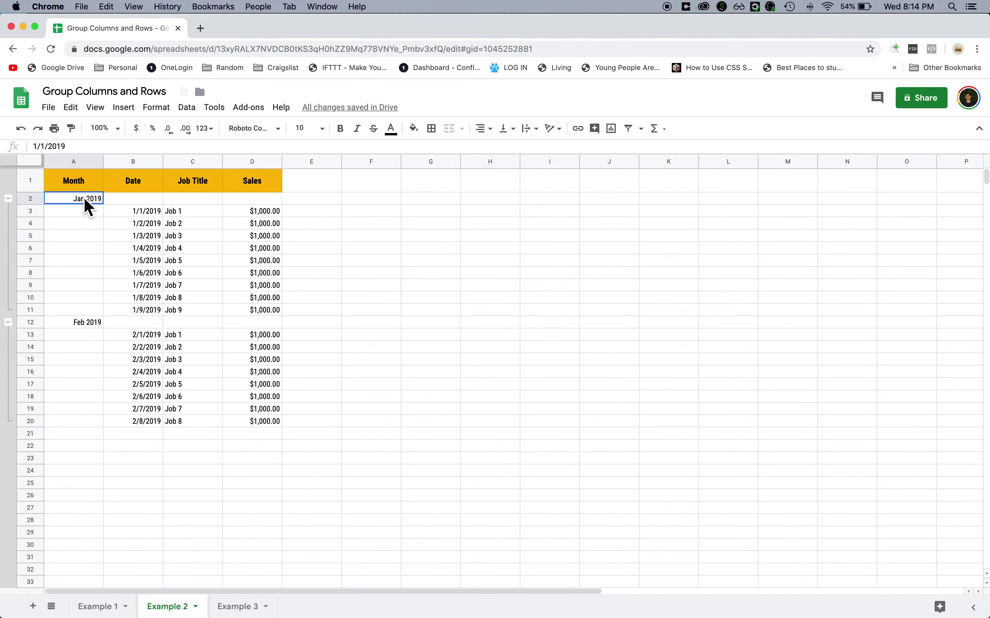
click(100, 285)
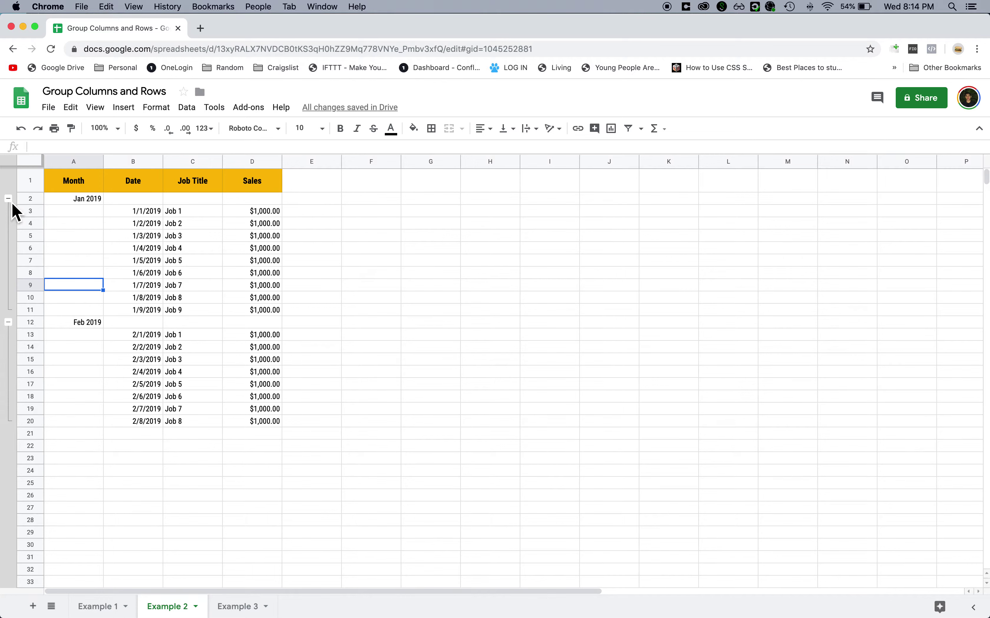
Select the January dates B3:B11, then collapse and re-expand the Jan 2019 row group.
click(80, 162)
click(64, 226)
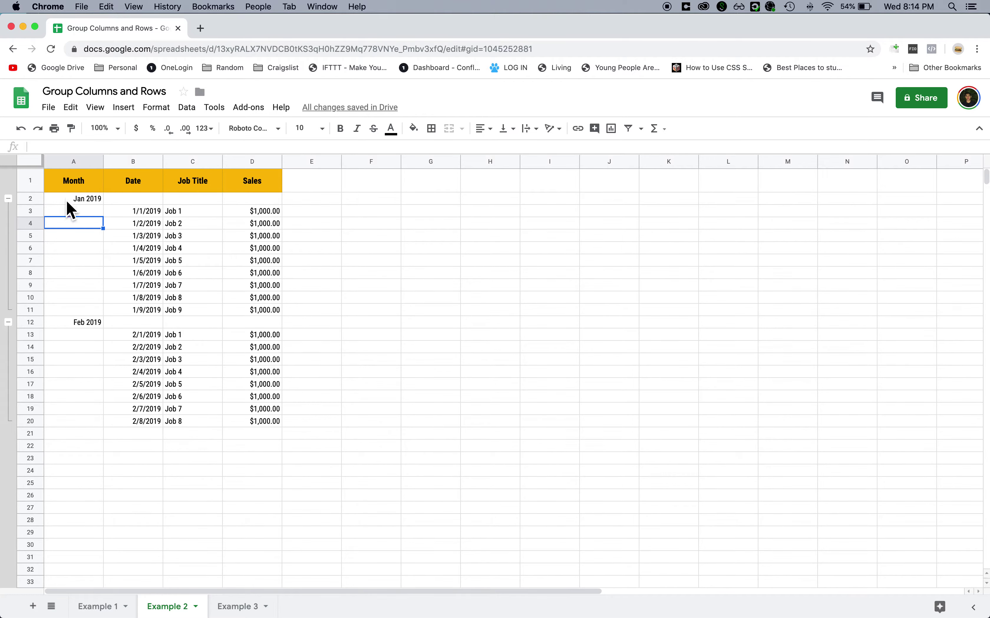
drag(146, 215, 147, 310)
click(8, 199)
click(9, 198)
Enter the 3/1/2019 March label in A21 and date 3/20/2019 in B22.
click(84, 434)
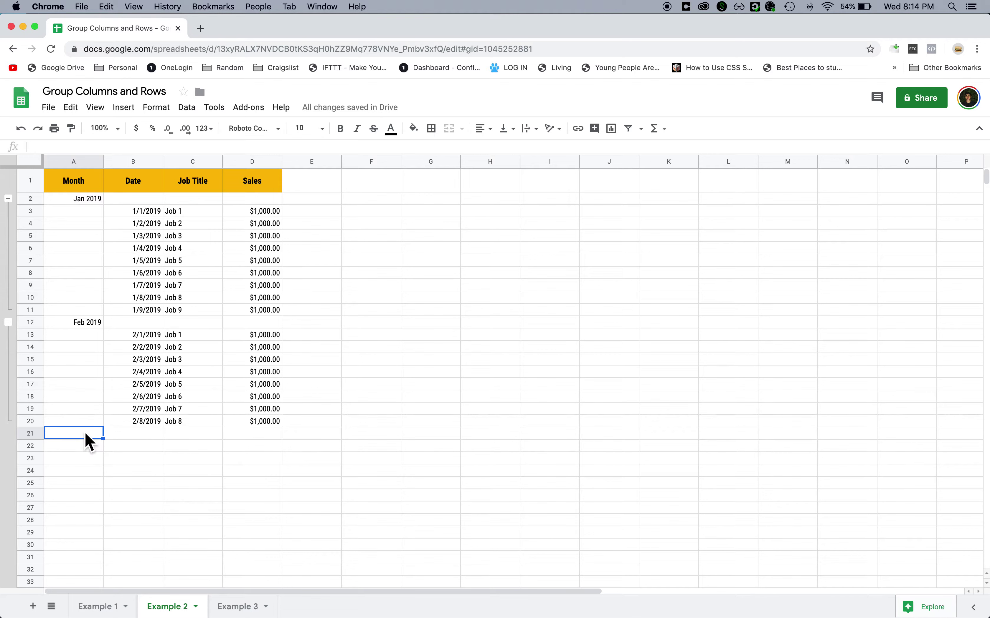
text(3//)
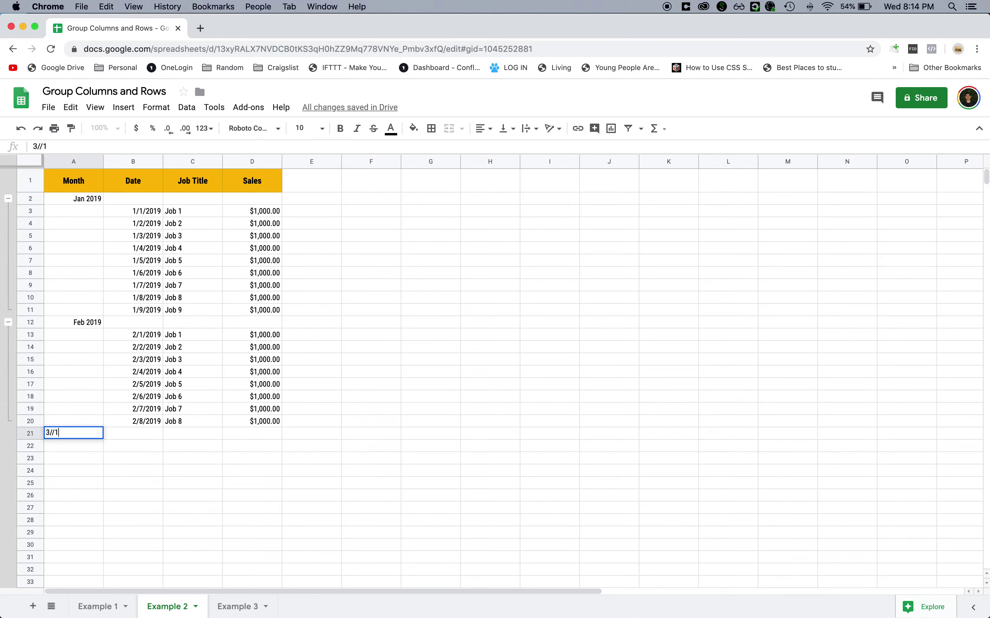
text(1/2019)
key(Return)
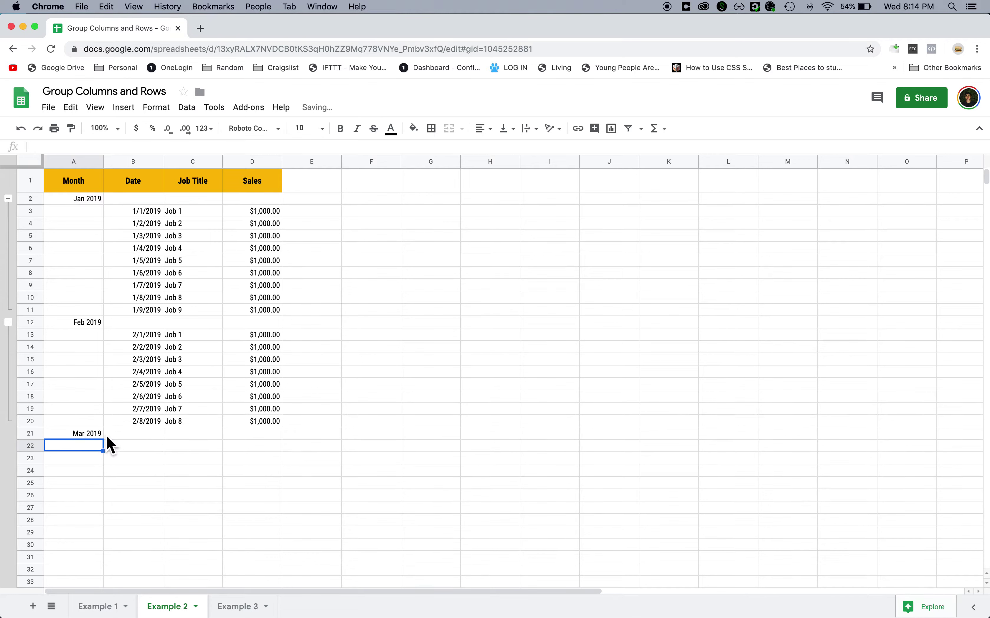
double_click(132, 448)
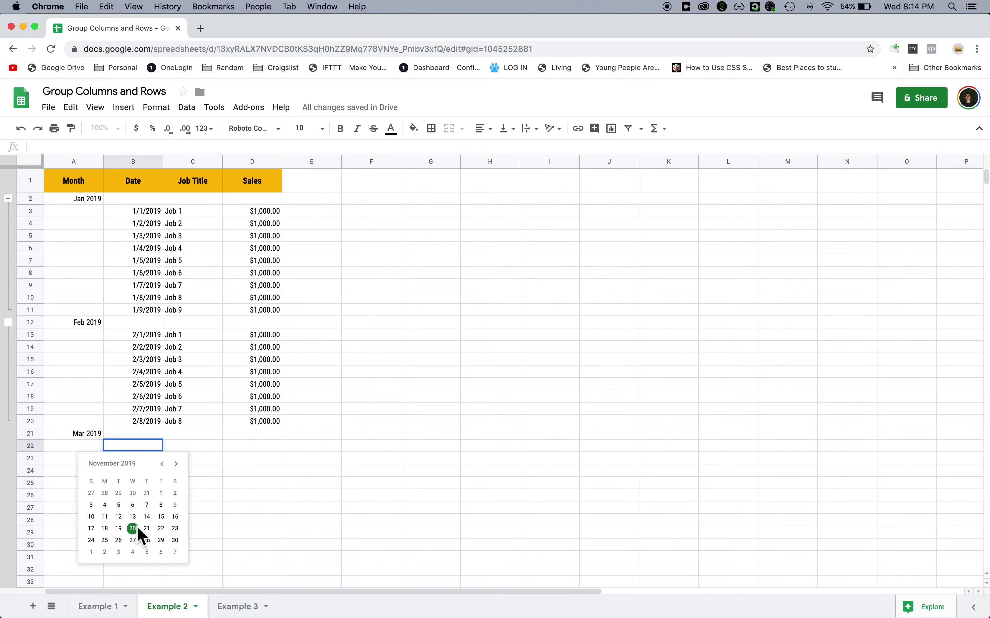
click(132, 529)
double_click(151, 446)
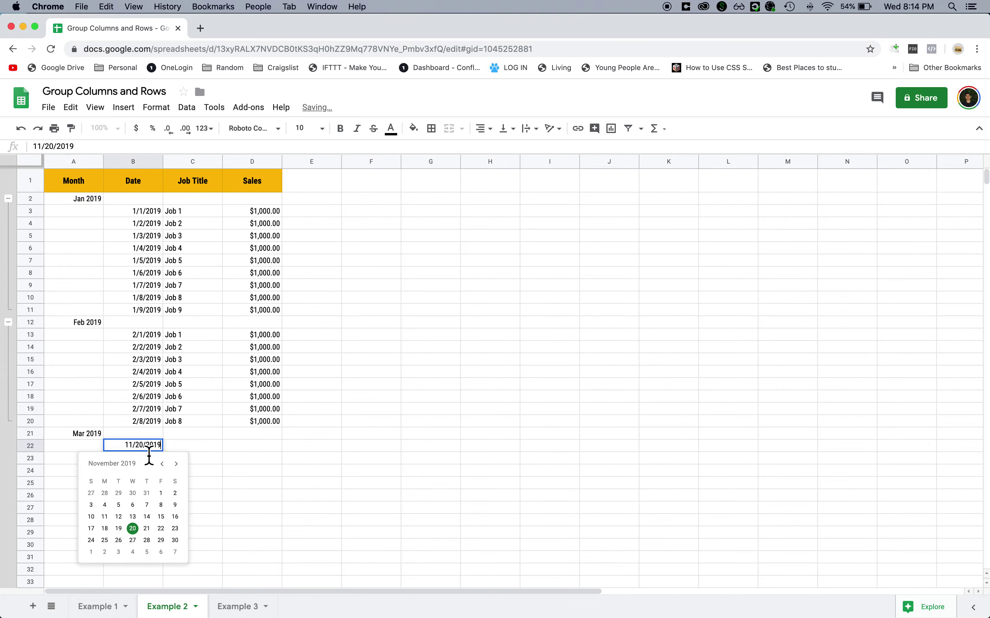
key(BackSpace)
key(BackSpace)
text(3)
key(Return)
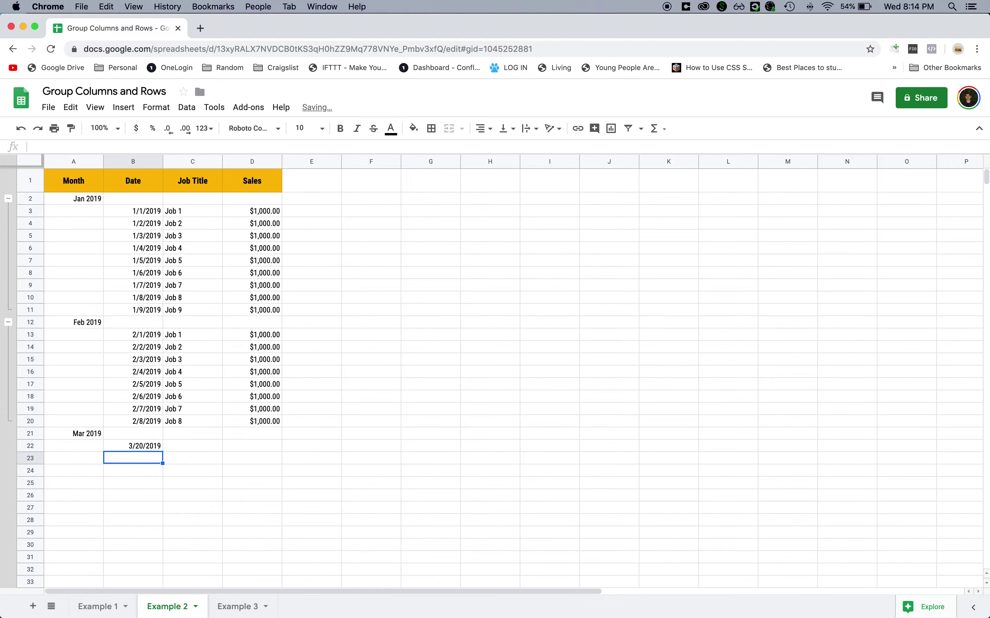
Fill 3/20/2019 down to row 28 and copy Job 1–Job 7 titles into C22:C28.
drag(134, 447, 134, 520)
key(super+d)
key(Right)
key(Up)
key(super+Up)
key(super+Up)
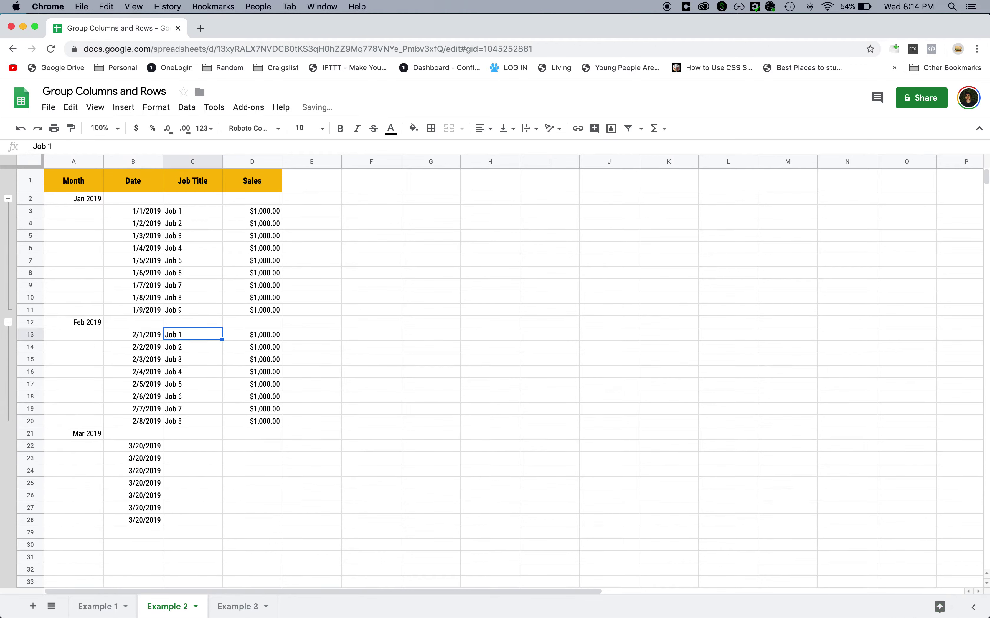
key(shift+super+Down)
key(super+c)
key(Down)
key(Down)
key(Down)
key(Down)
key(Down)
key(Down)
key(Down)
key(Down)
key(Down)
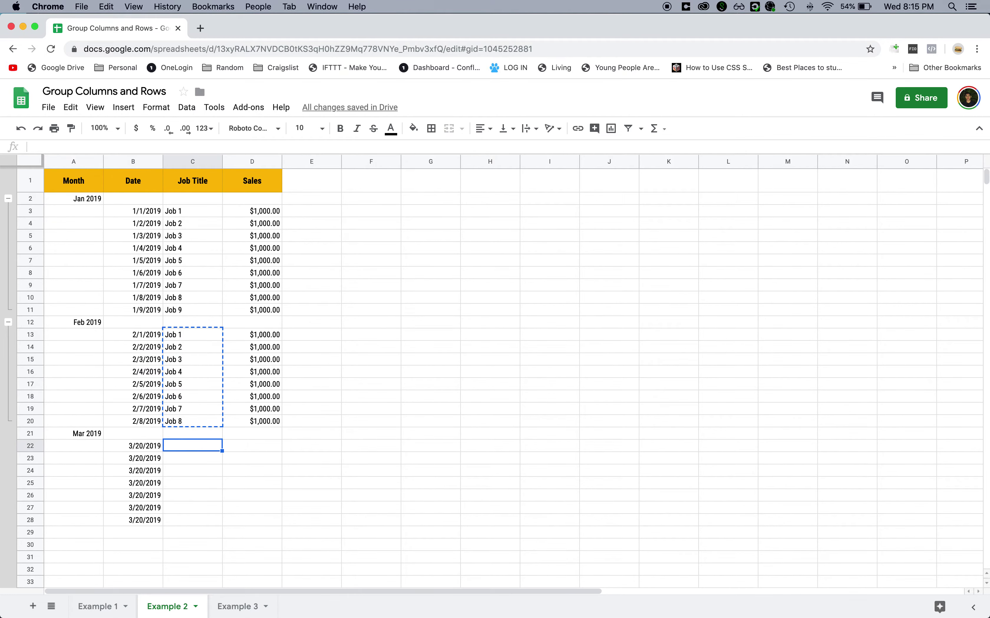
key(super+v)
click(192, 532)
key(Delete)
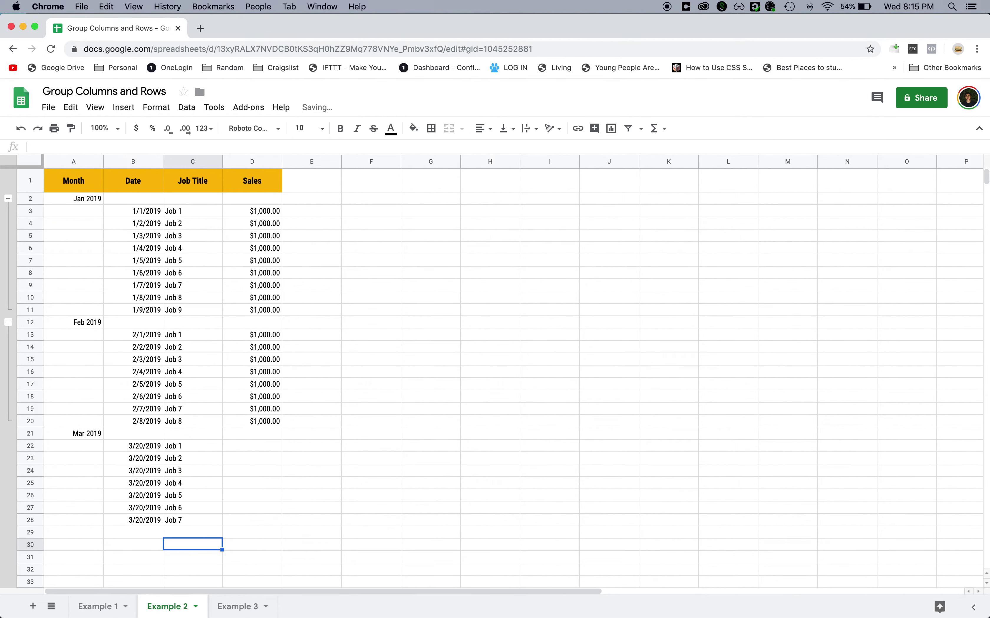
click(192, 519)
Enter $100.00 Sales for Job 1 and fill it down D22:D28.
scroll(495, 368, down, 9)
key(ctrl+Up)
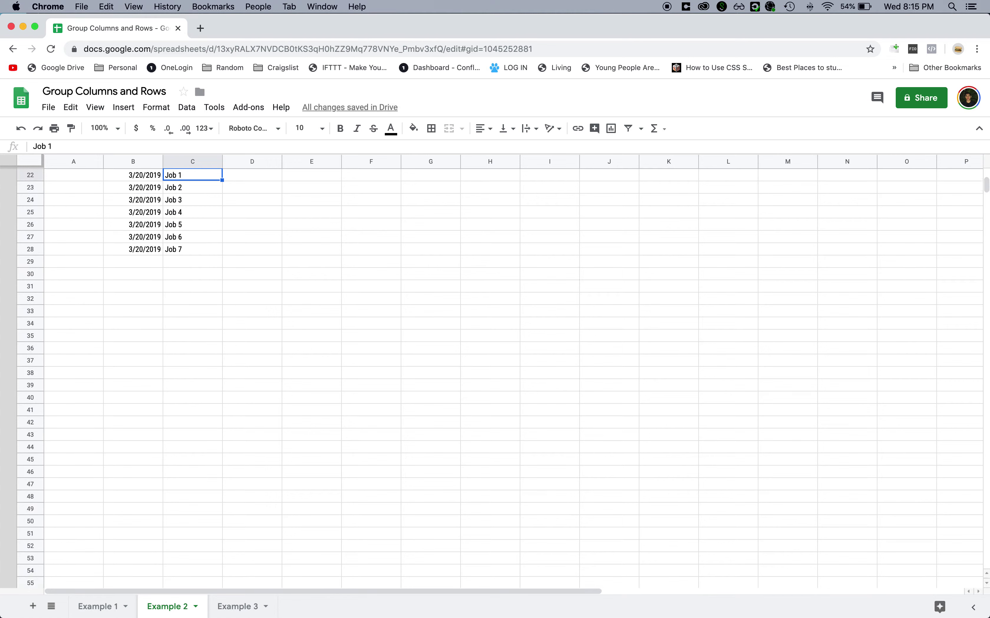
scroll(495, 368, up, 3)
key(Right)
key(Return)
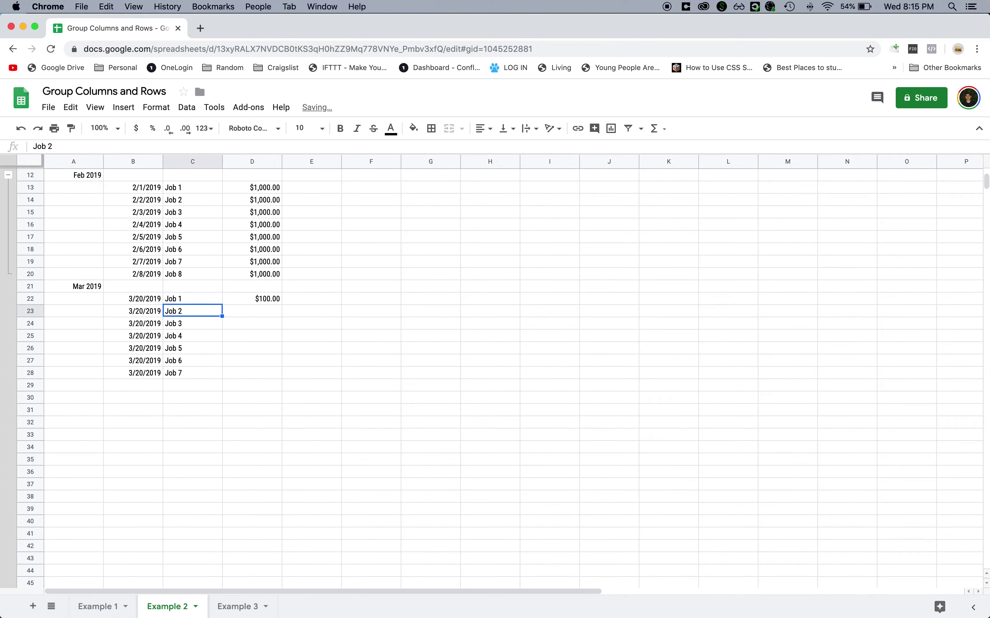
key(super+Down)
key(Right)
key(shift+super+Up)
key(super+d)
click(133, 525)
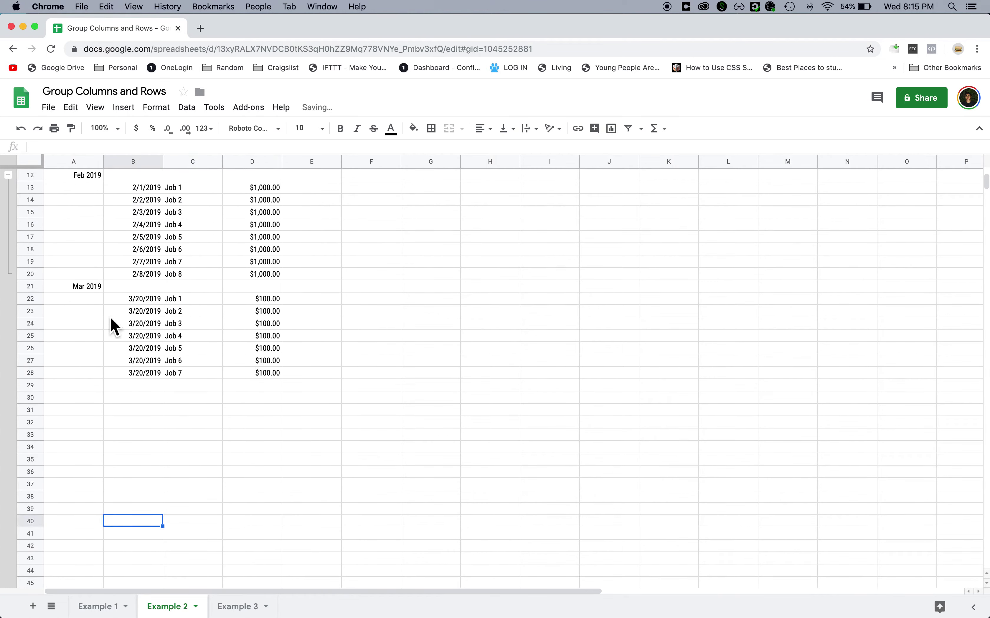
Group the March job rows 22–28.
drag(35, 304, 30, 370)
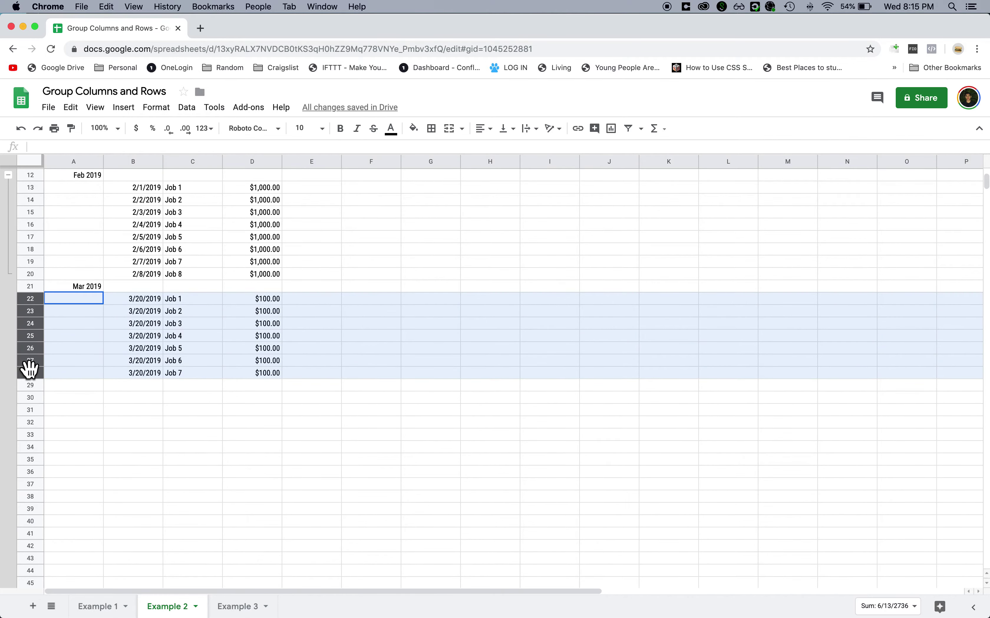
right_click(30, 373)
click(66, 471)
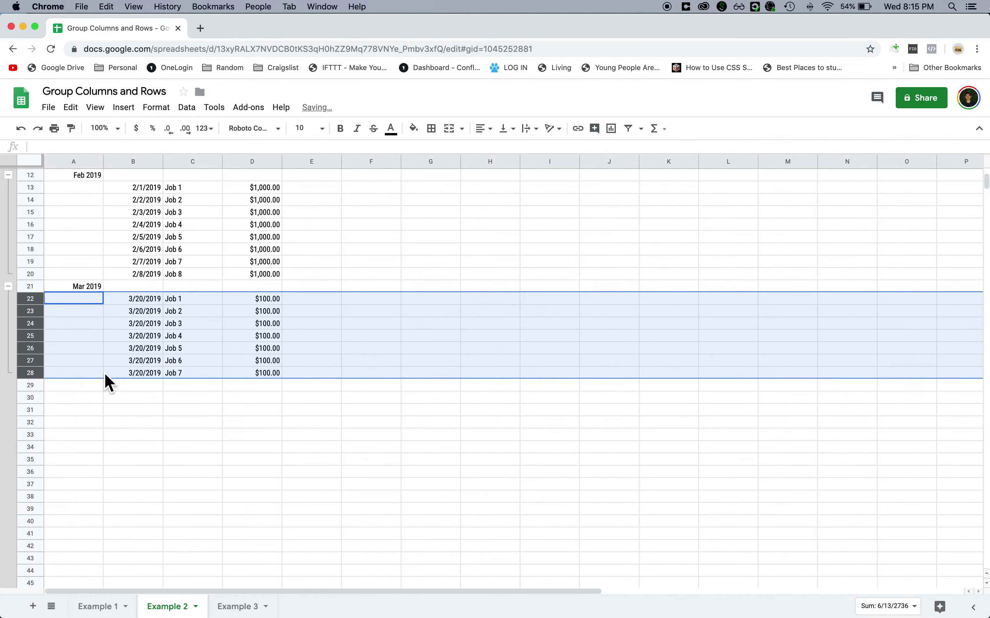
click(98, 372)
Collapse the Jan, Feb and Mar 2019 row groups.
scroll(55, 331, up, 4)
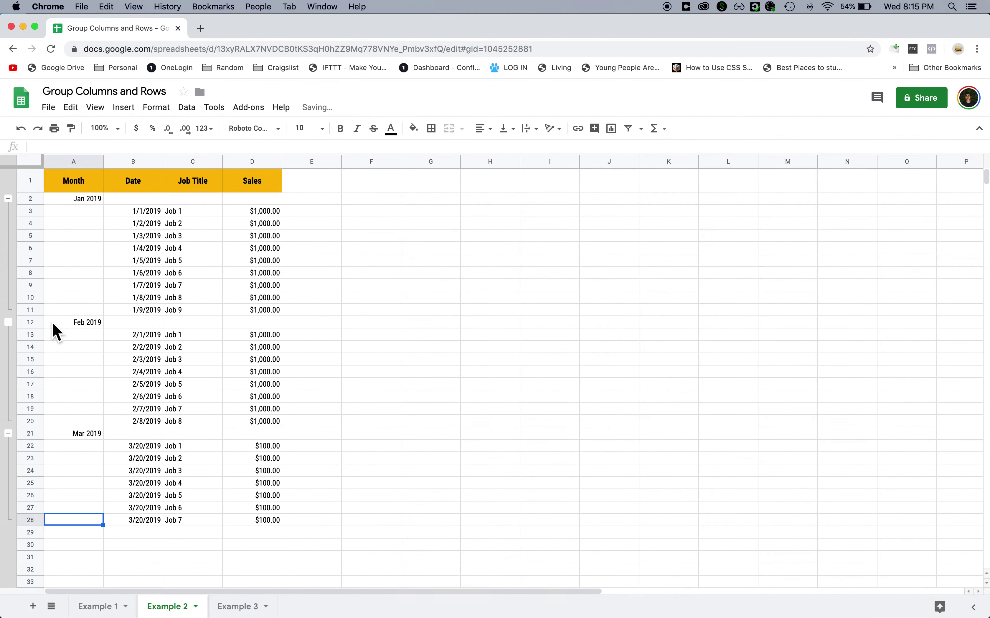
click(8, 199)
click(8, 211)
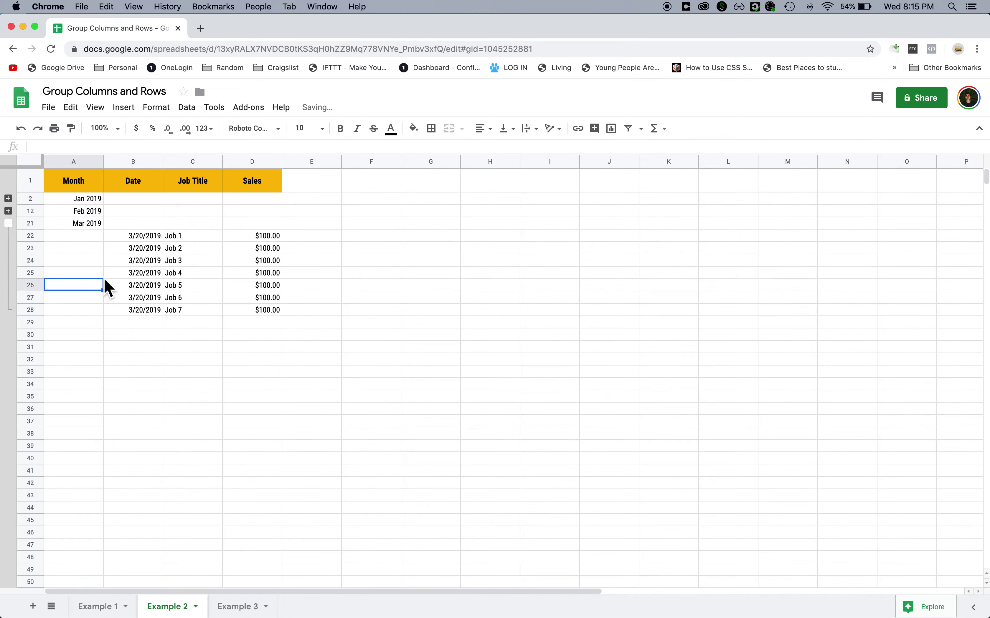
click(72, 336)
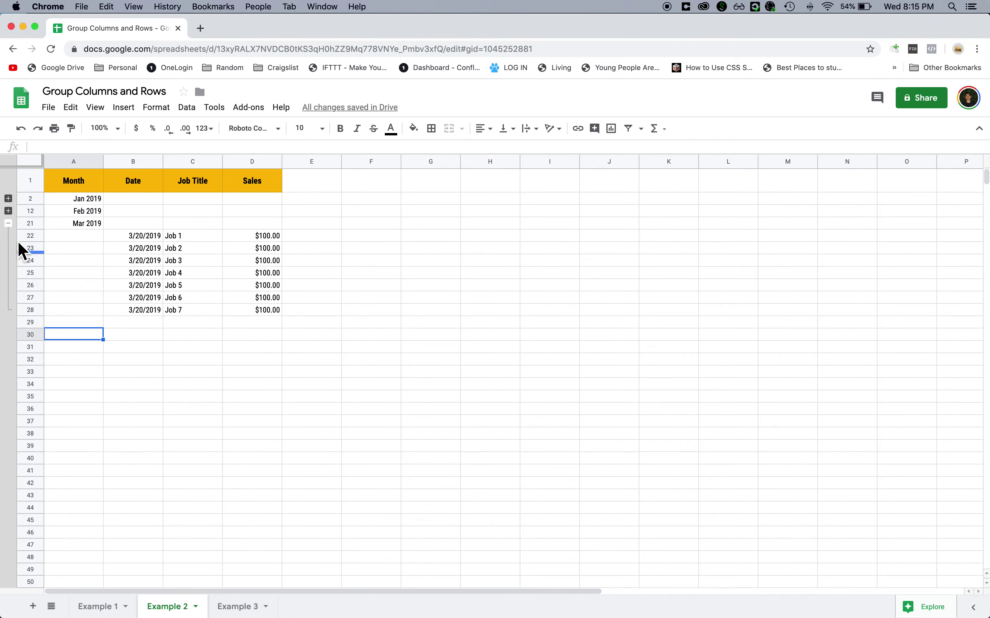
click(9, 223)
Add 4/1/19 in A29 and date 11/20/2019 in B30, leaving Feb collapsed.
click(86, 235)
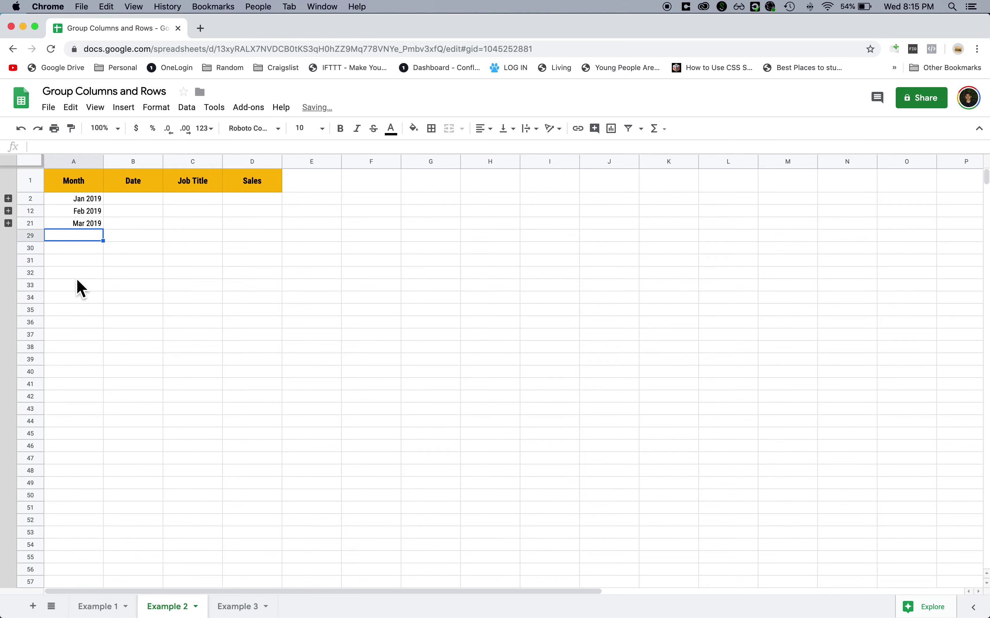
text(4/)
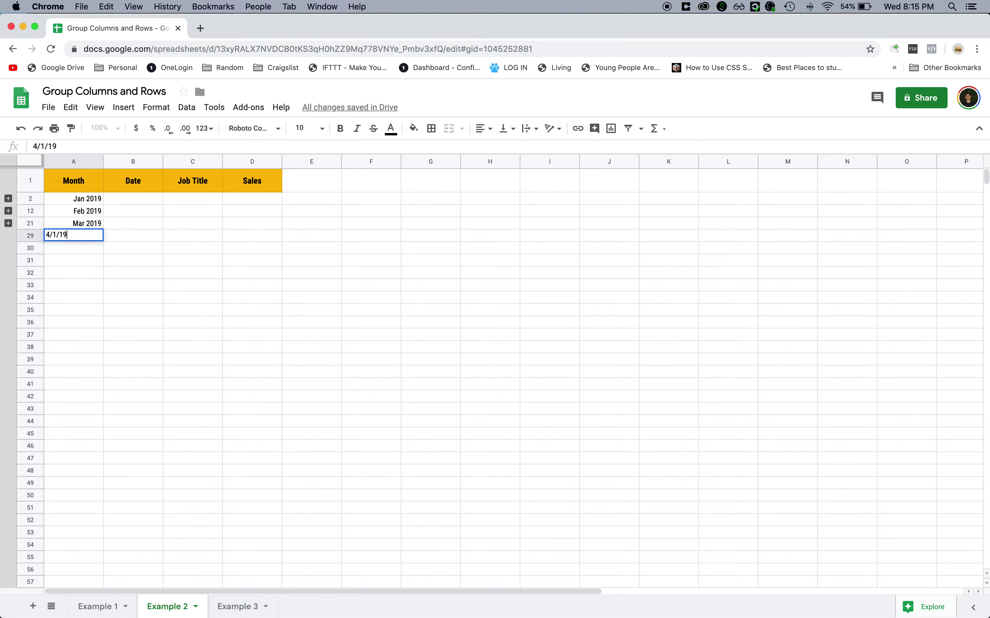
text(1/19)
key(Tab)
key(Down)
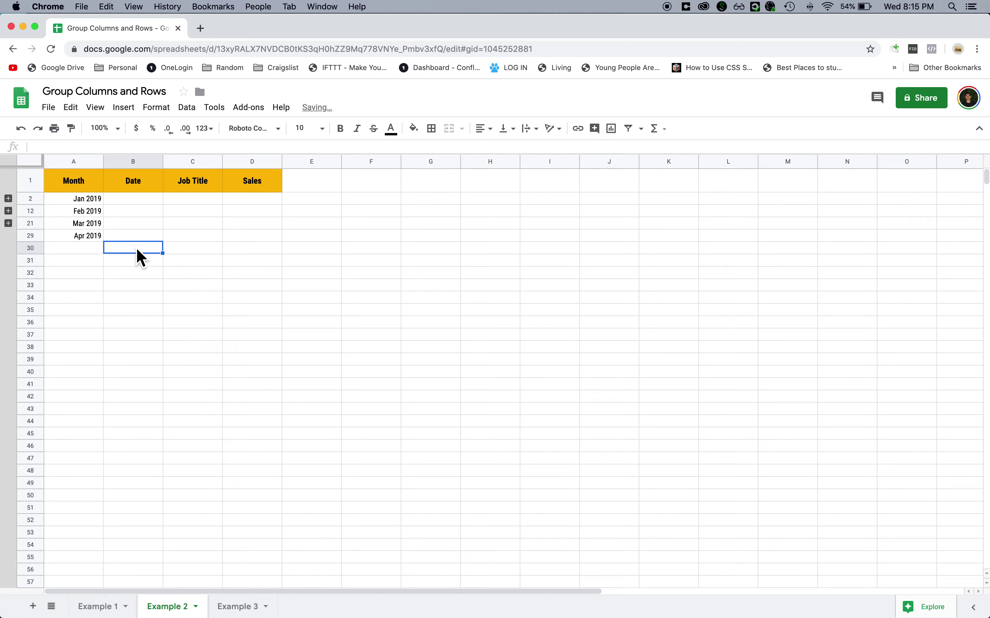
double_click(138, 248)
click(137, 337)
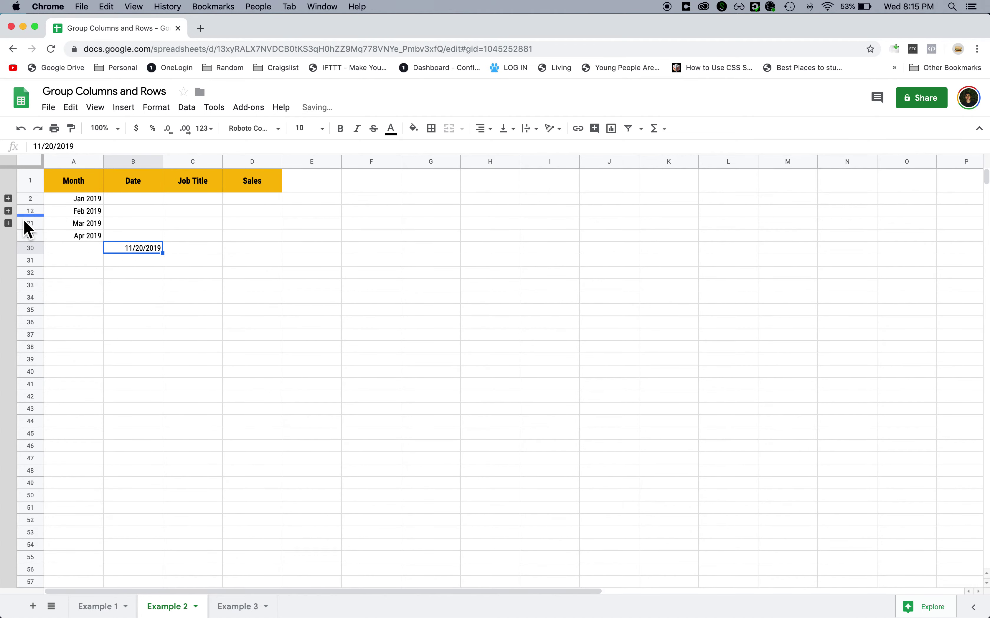
click(8, 223)
click(8, 321)
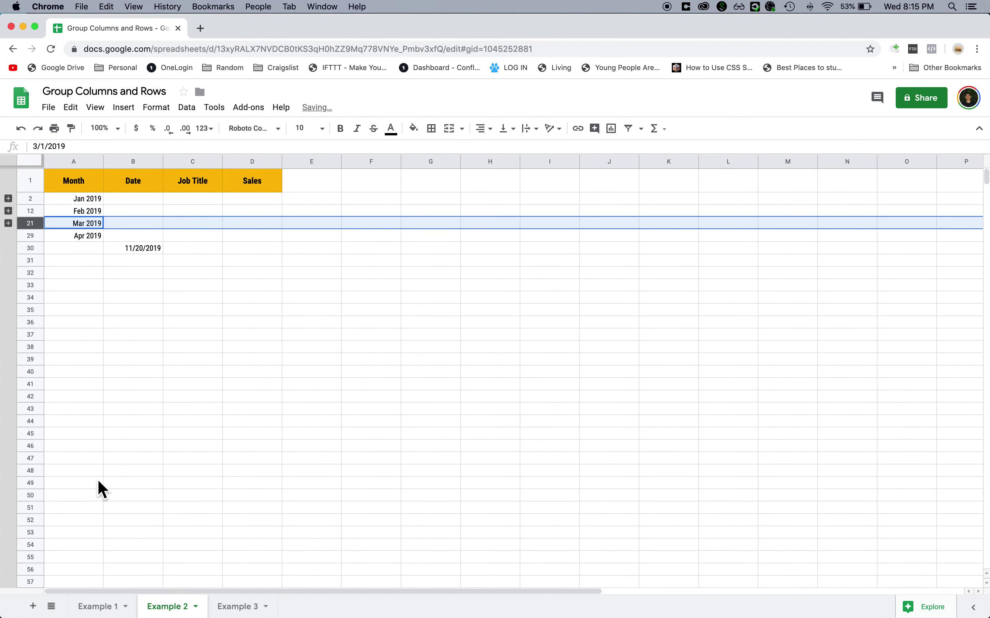
Open the Example 3 pricing sheet and select the Multipliers and Shipping In headers.
click(213, 610)
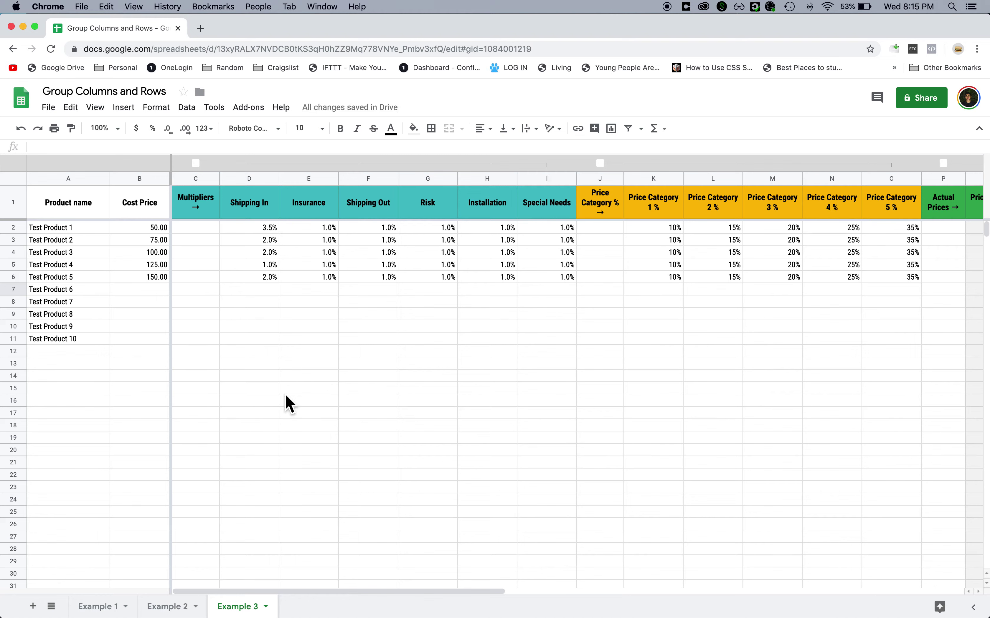
click(200, 213)
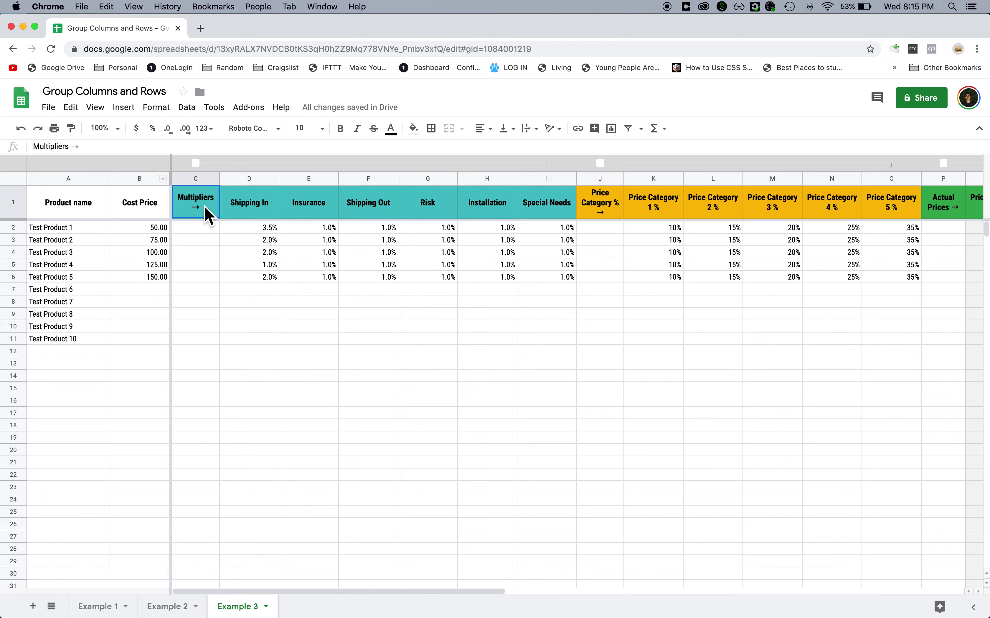
drag(235, 211, 311, 203)
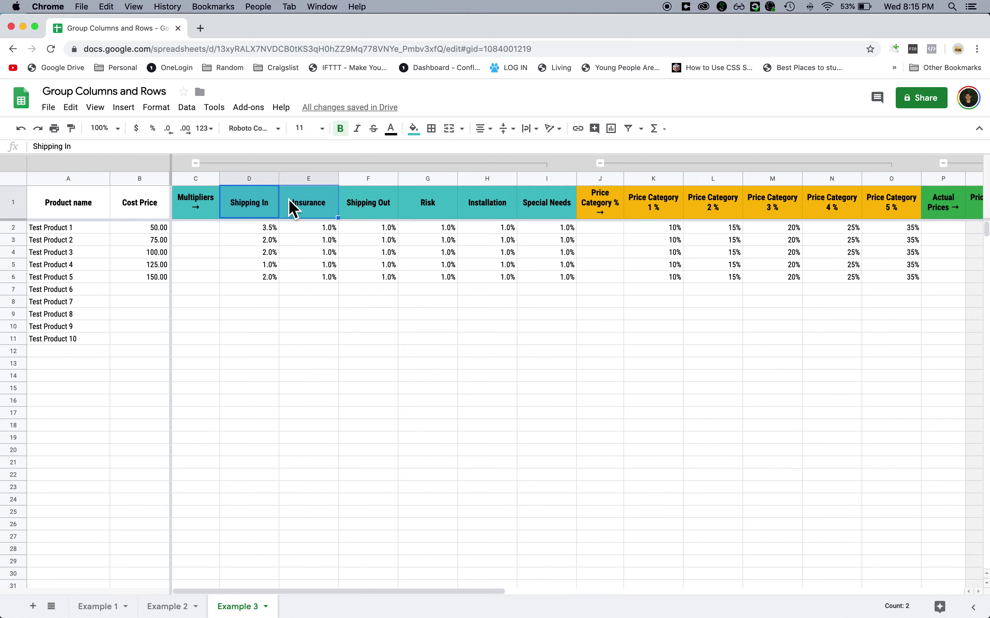
click(260, 209)
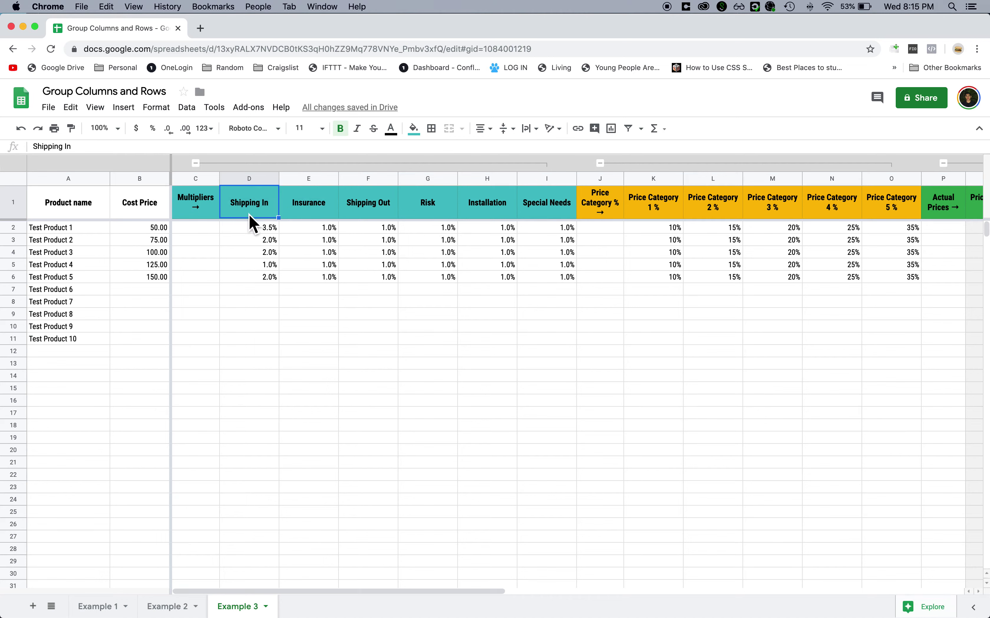
click(186, 204)
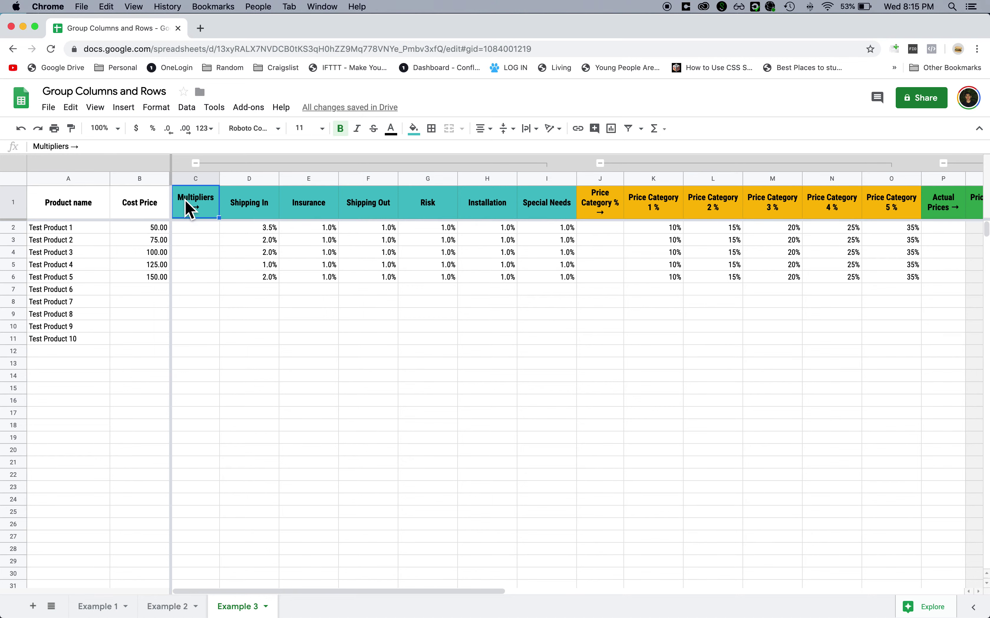
Collapse the Price Category % and Actual Prices groups, keeping Shipping In–Special Needs expanded.
click(195, 163)
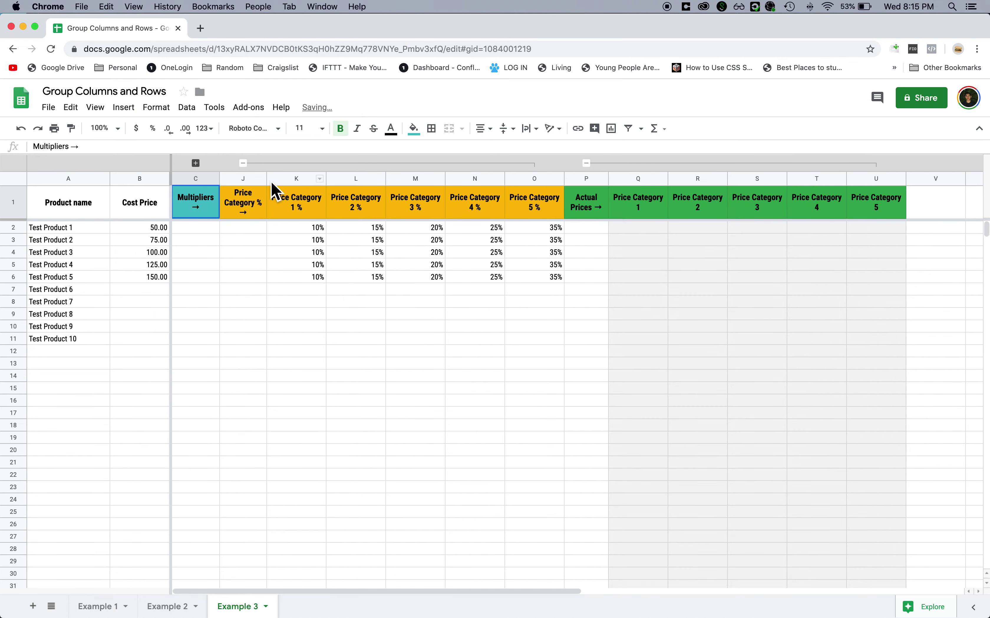
click(244, 164)
click(289, 164)
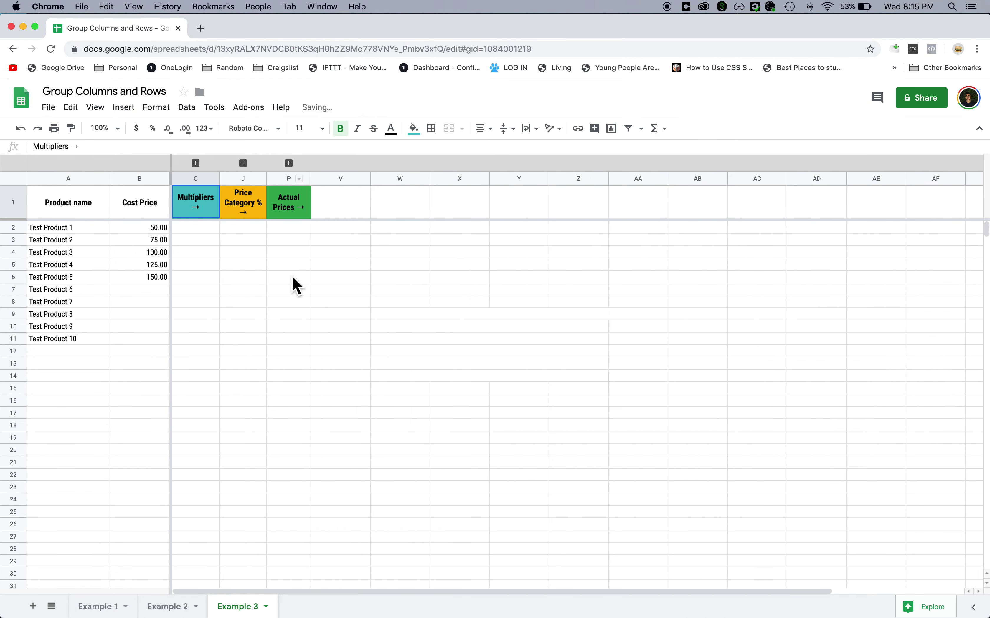
click(196, 163)
click(277, 277)
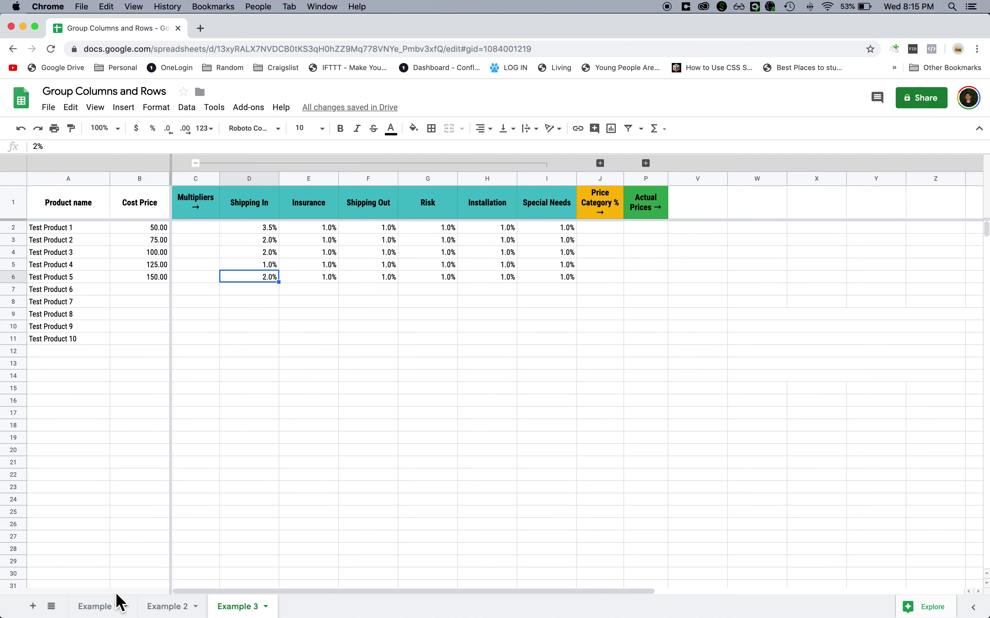
Expand the Mar, Feb and Jan 2019 row groups on Example 2, then return to Example 1.
click(117, 604)
click(168, 606)
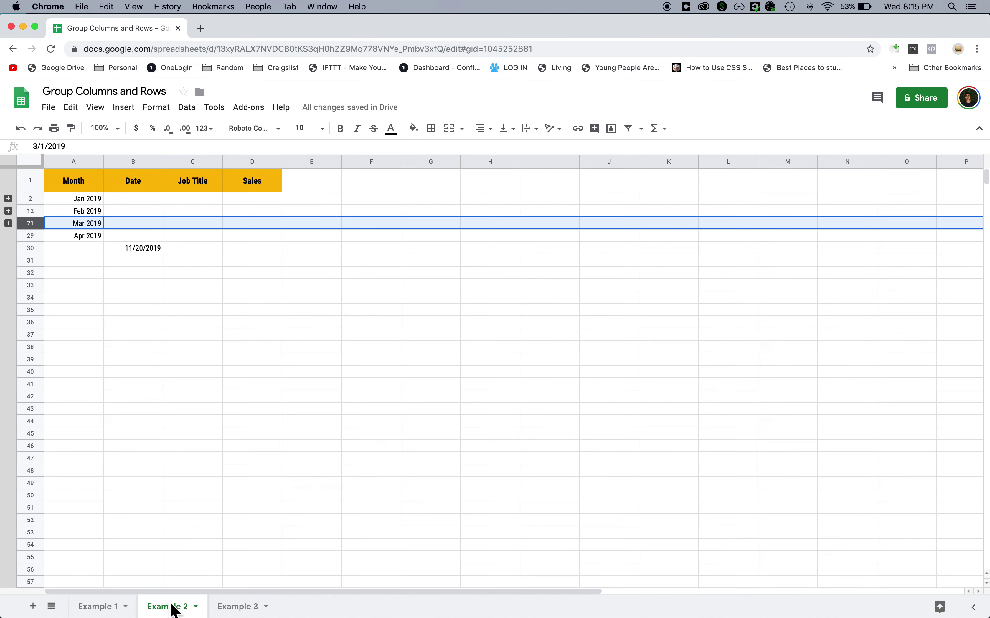
click(124, 289)
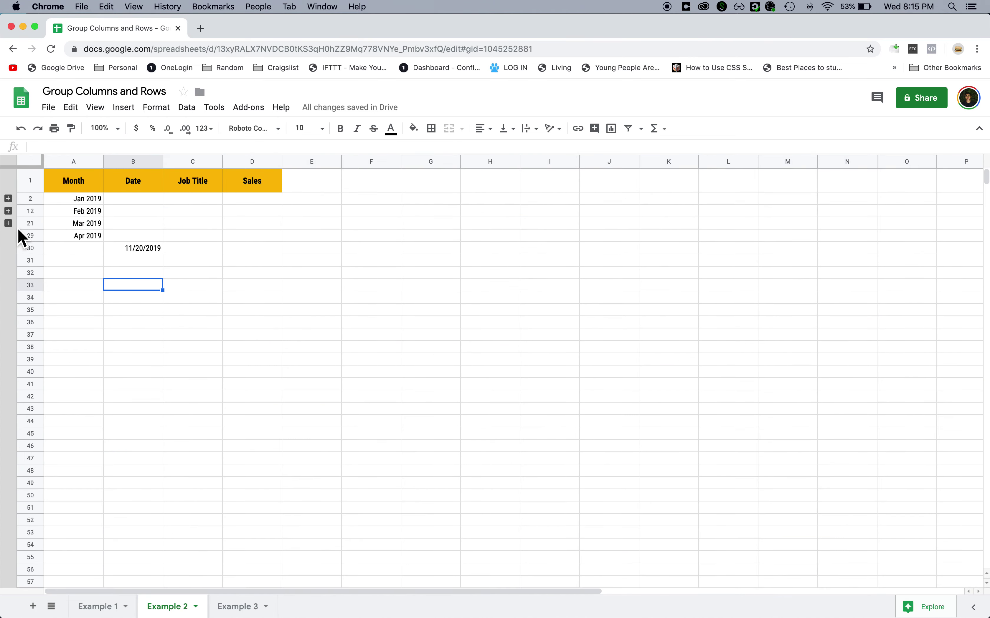
click(9, 223)
click(8, 211)
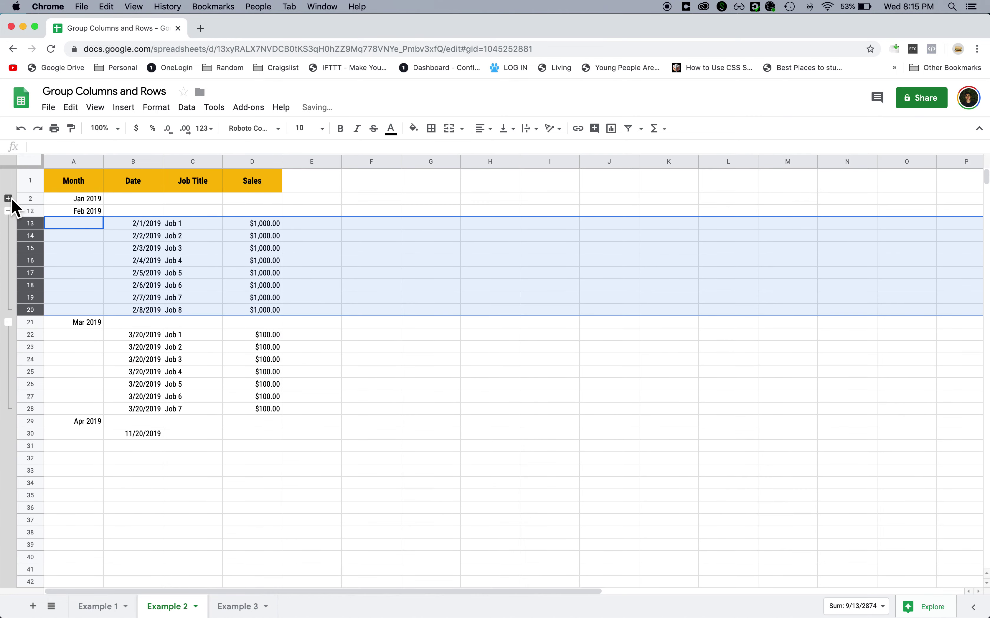
click(8, 198)
click(80, 254)
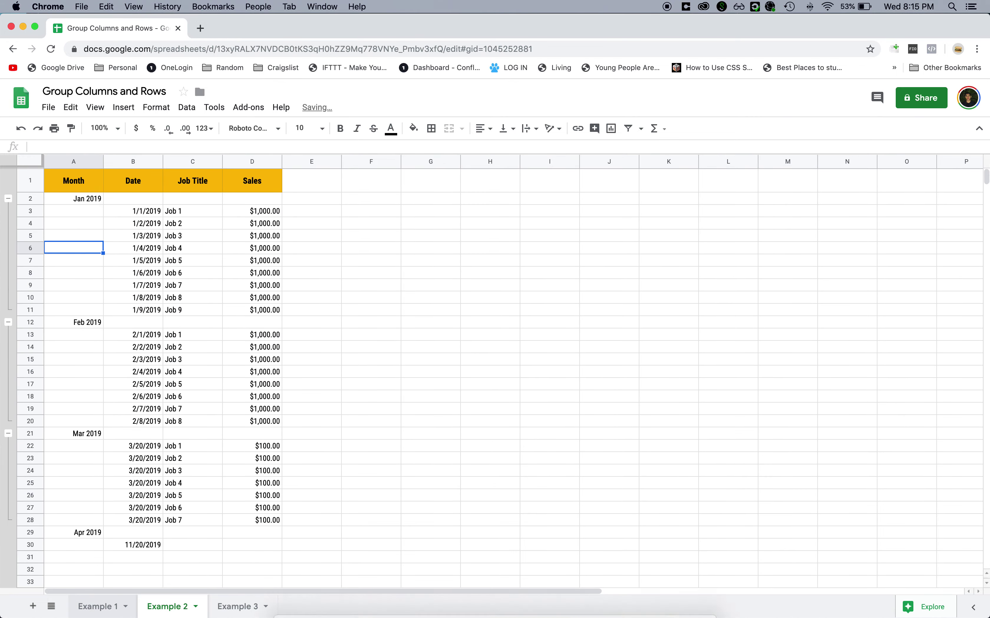
click(102, 607)
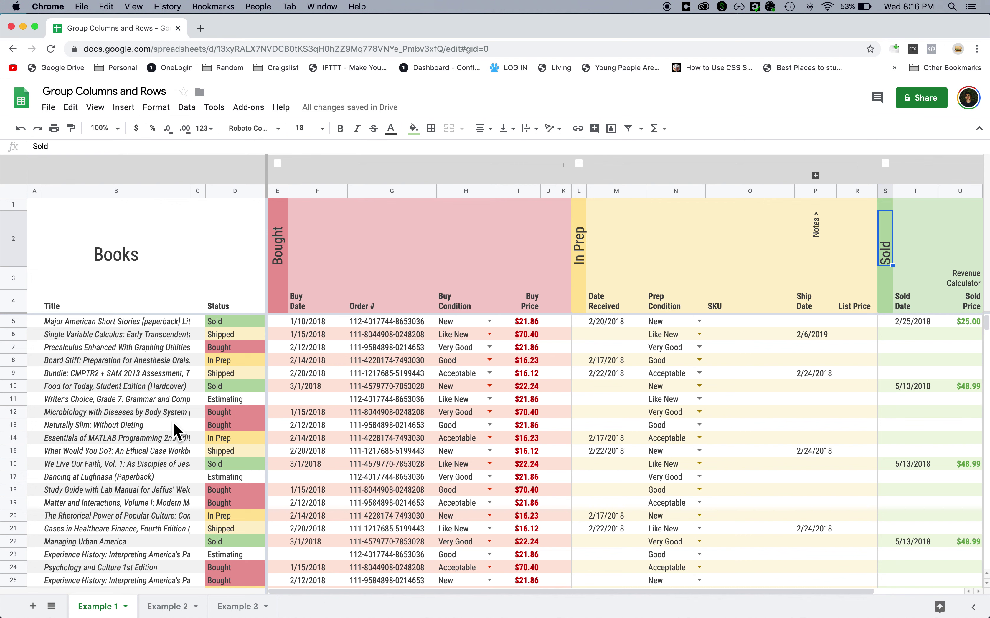